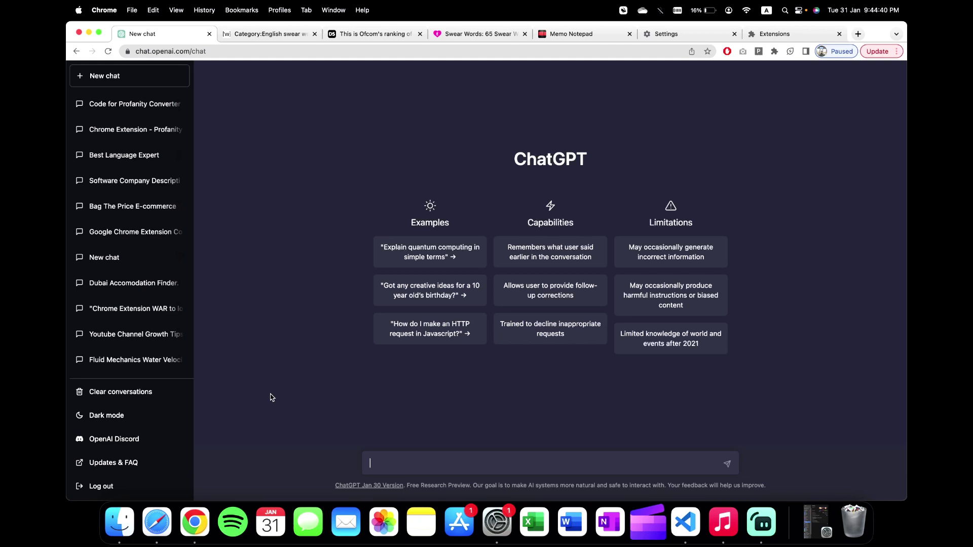
Step: Ask ChatGPT for a Chrome extension that replaces every profanity word with 'KING SAAD'
click(375, 459)
text(Write me a google chrome extention that can replace all profanity words with KING SAAD)
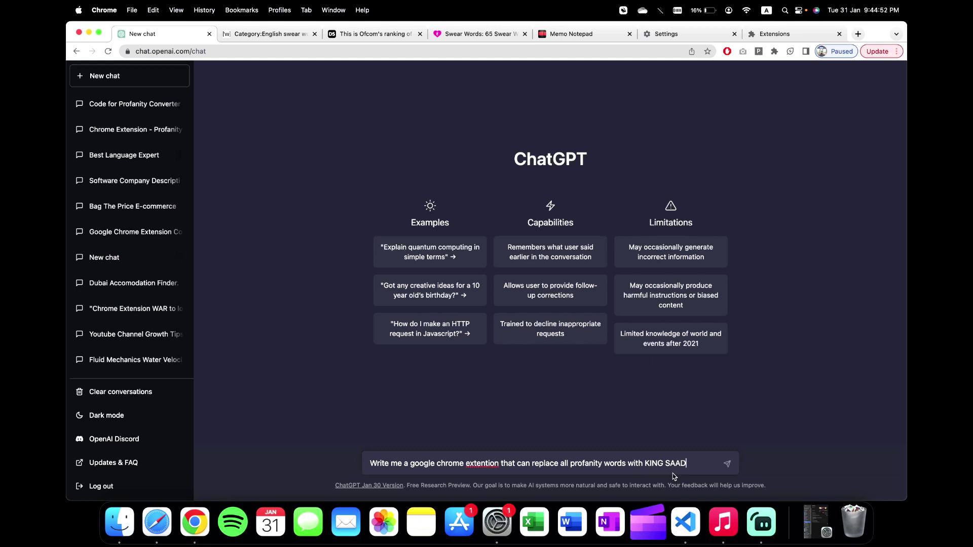
click(727, 465)
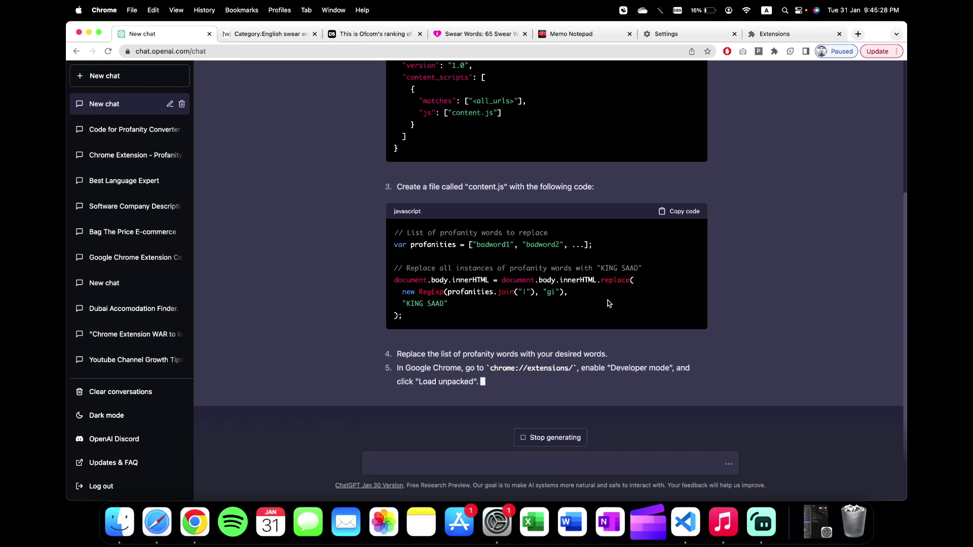
Step: On the loveenglish.org swear-words page with DevTools closed, select the whole curse-word list from Cumbubble down
click(460, 34)
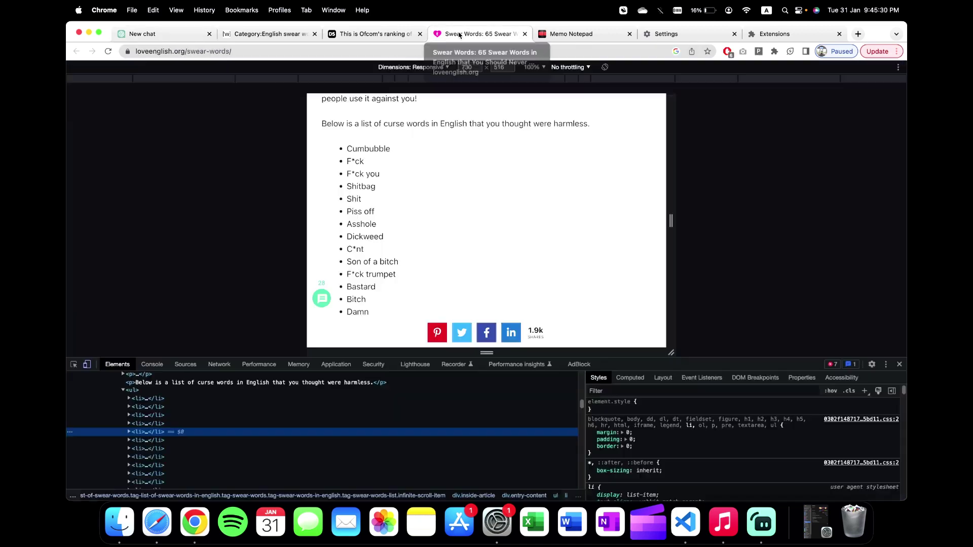
click(899, 364)
drag(232, 158, 284, 440)
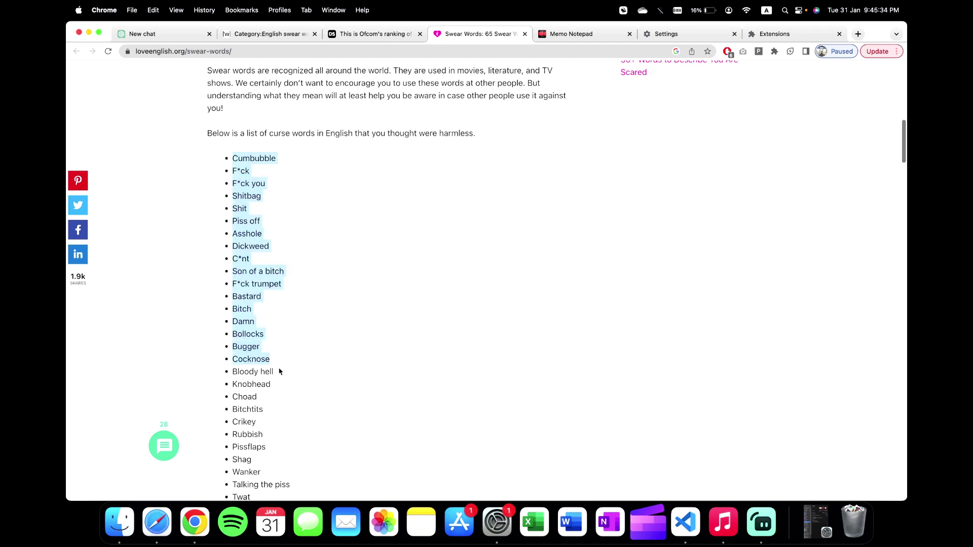
scroll(284, 440, down, 3)
scroll(285, 441, down, 3)
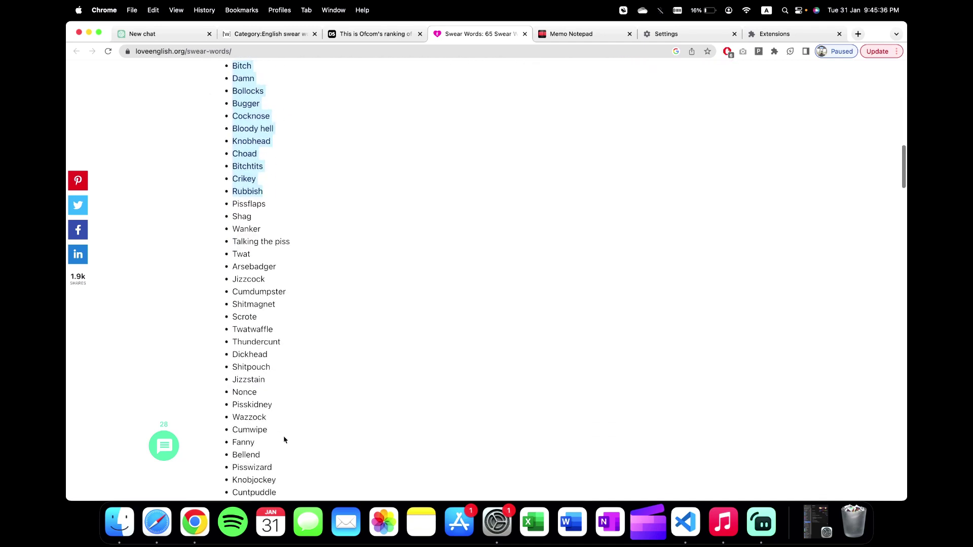
scroll(284, 440, down, 3)
scroll(284, 440, down, 3)
drag(284, 440, 282, 64)
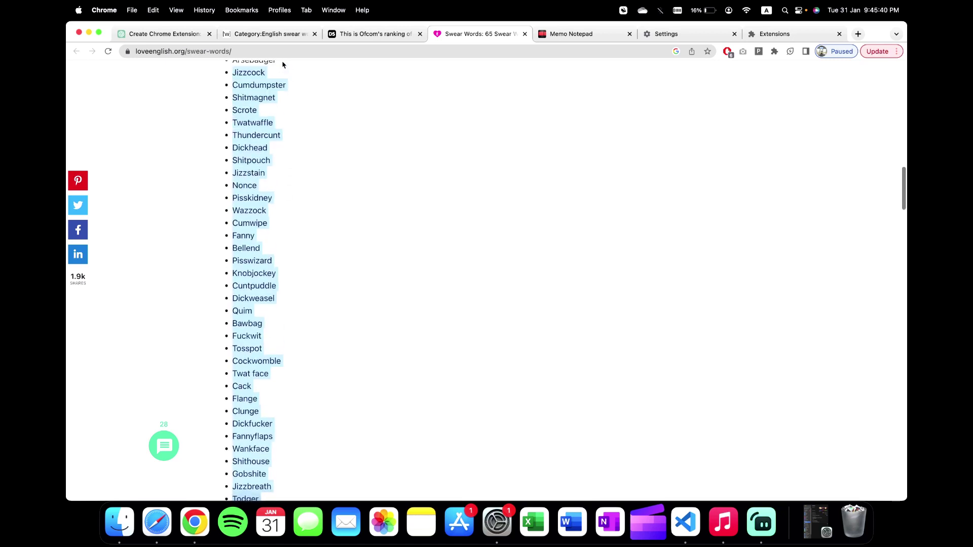
drag(283, 65, 238, 107)
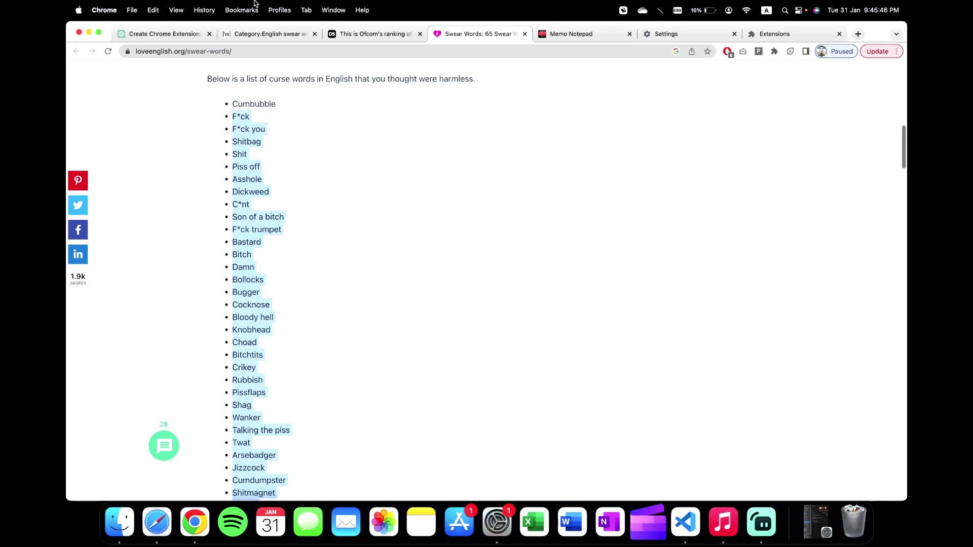
Step: Ask ChatGPT to update the code's bad-word list with the pasted curse words
click(167, 33)
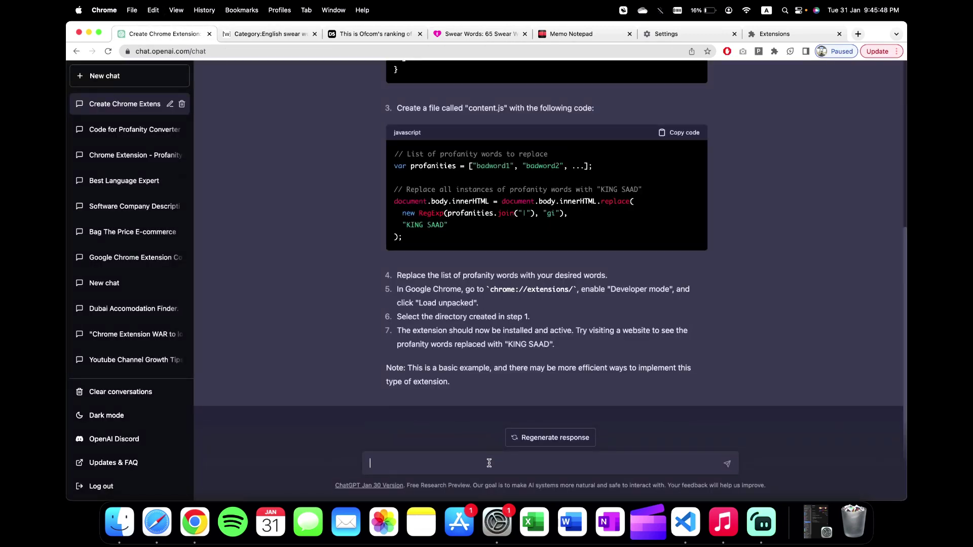
drag(411, 166, 593, 162)
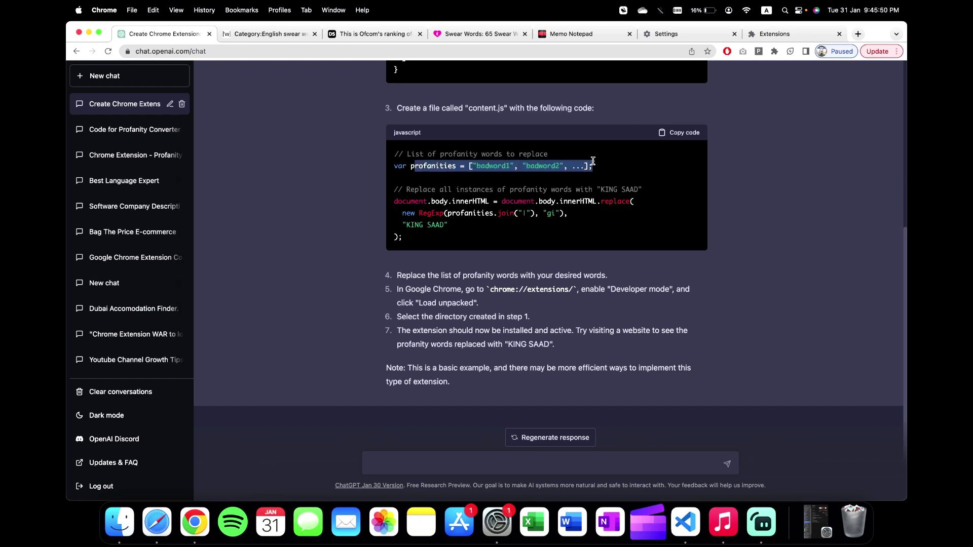
click(525, 466)
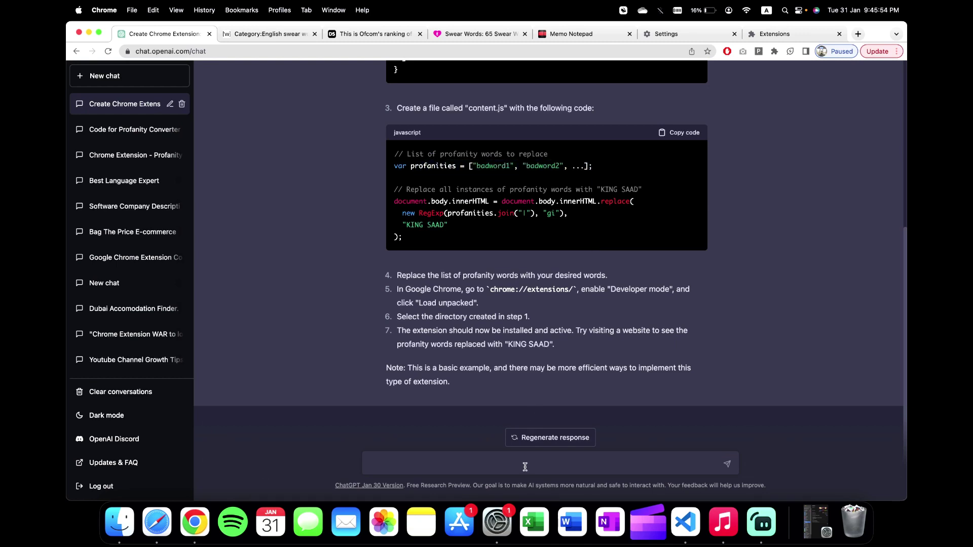
text(Update the list of )
text(bad )
text(words with the)
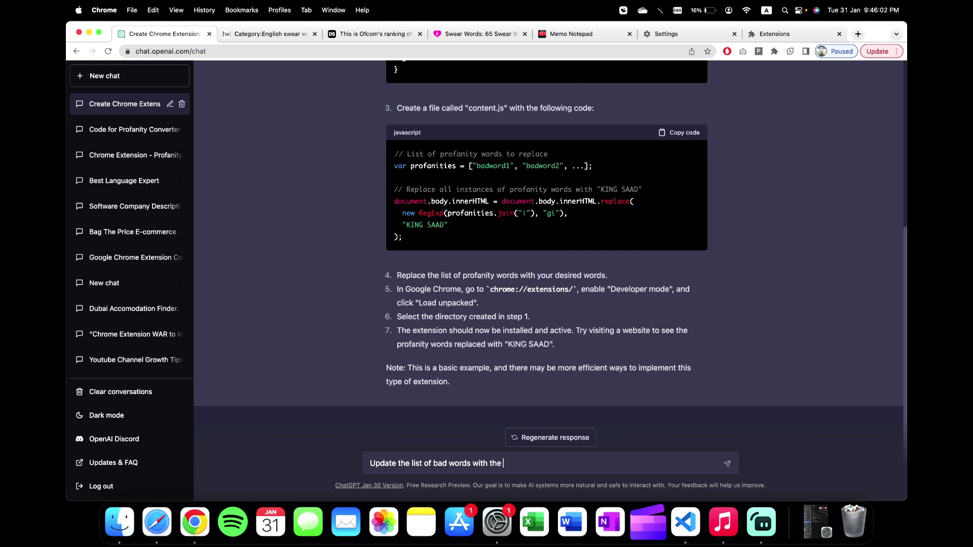
text( given)
text( words:)
key(super+v)
key(Return)
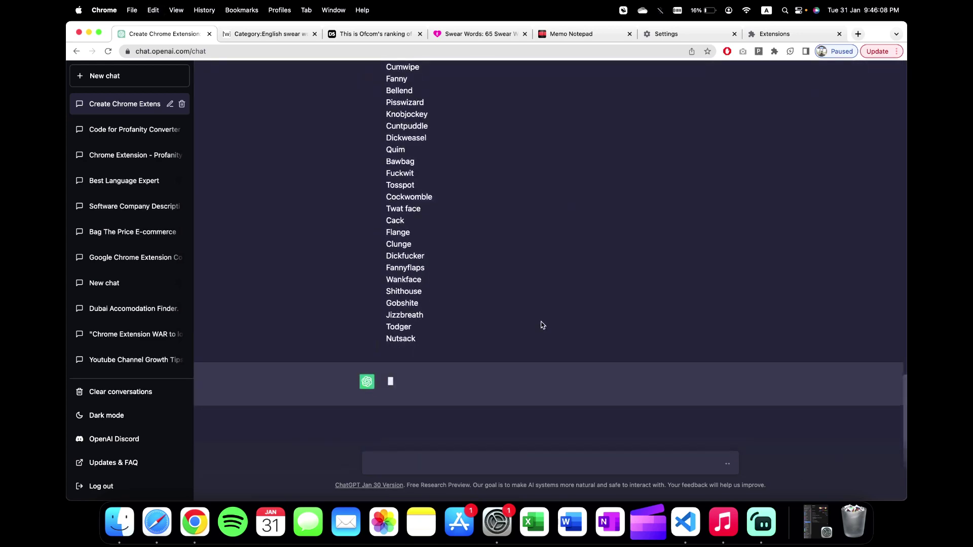
Step: Copy the manifest.json code from ChatGPT's first reply
scroll(557, 315, up, 5)
scroll(542, 324, up, 5)
scroll(541, 325, up, 2)
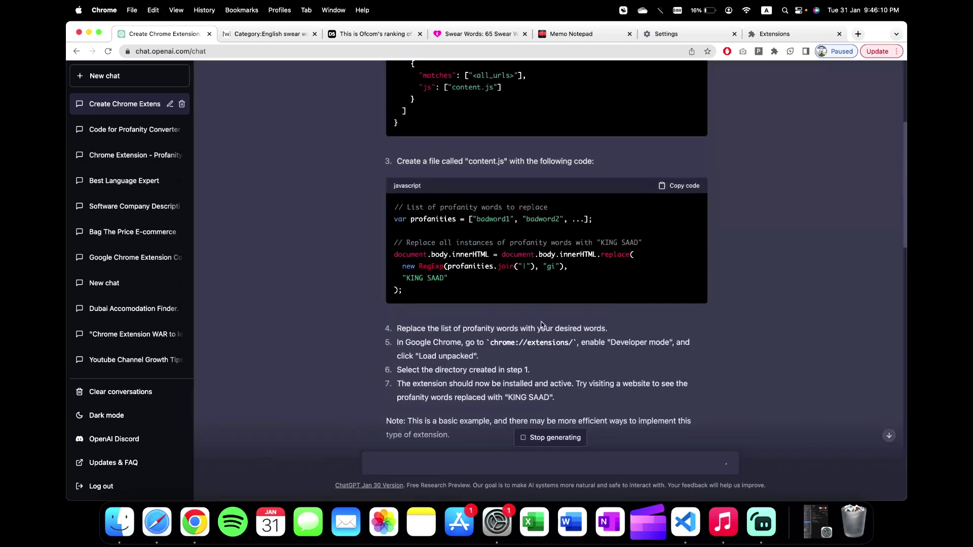
scroll(505, 171, up, 2)
scroll(505, 170, up, 4)
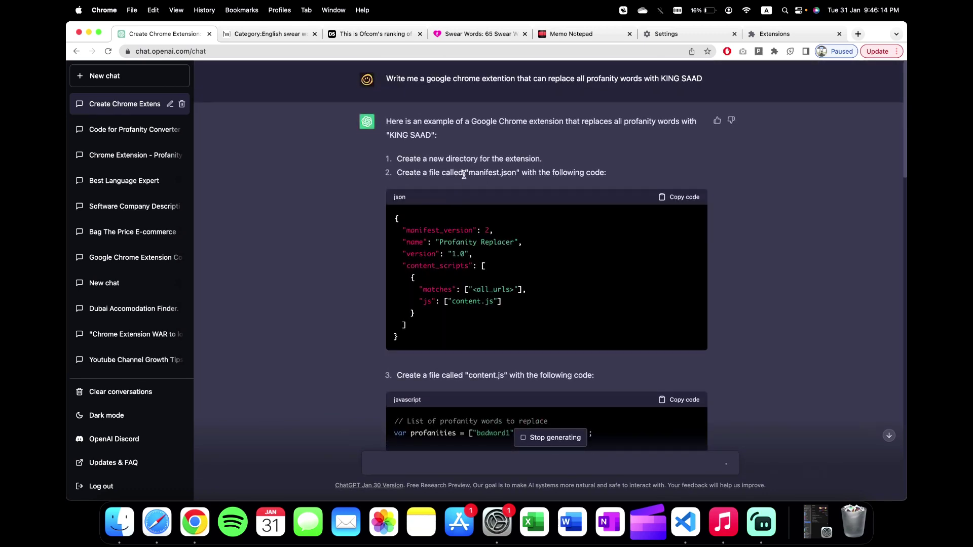
click(693, 198)
click(688, 518)
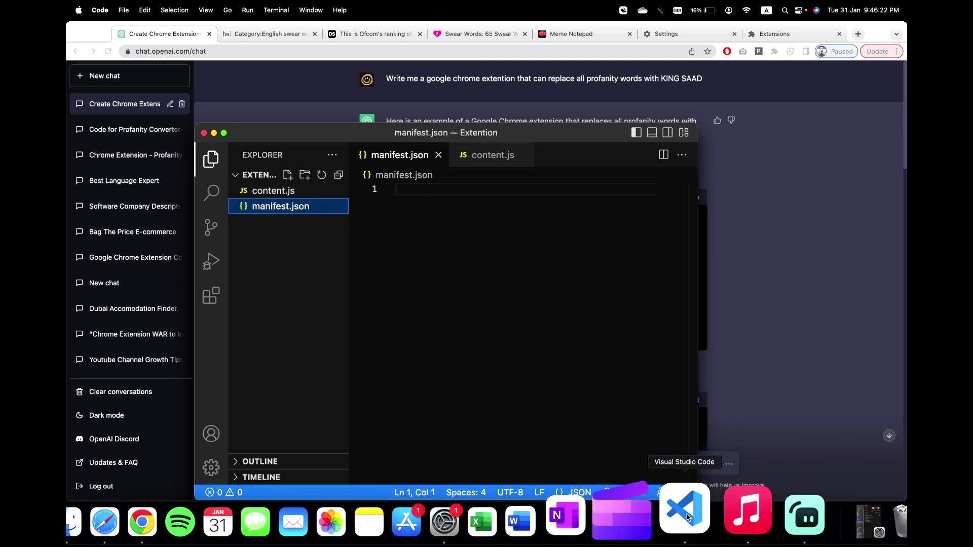
Step: Paste the manifest code into manifest.json and set manifest_version to 3
click(511, 210)
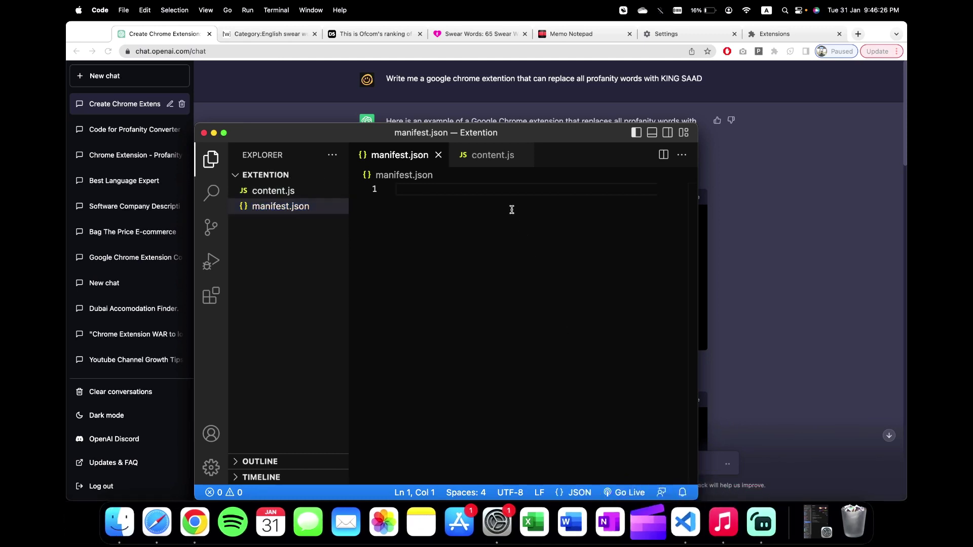
key(super+v)
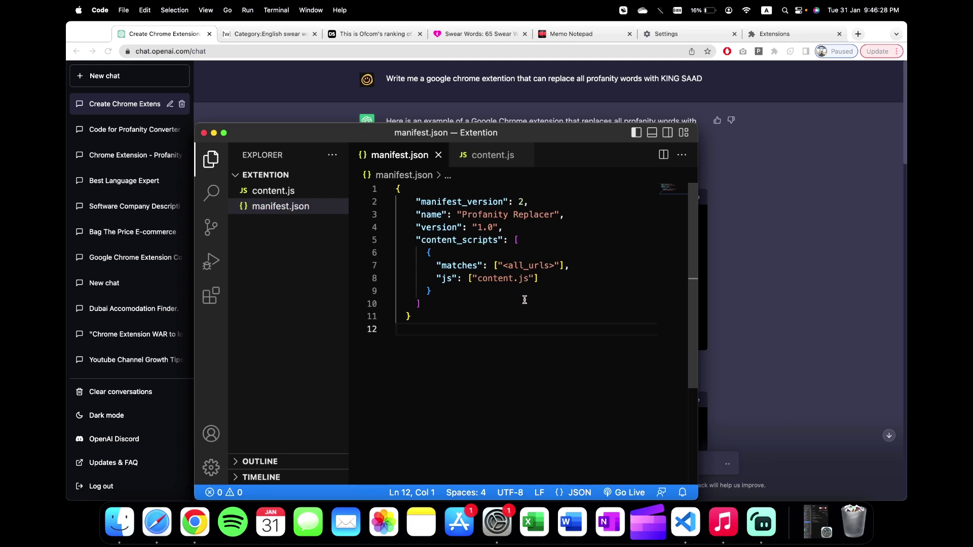
click(523, 202)
text(3)
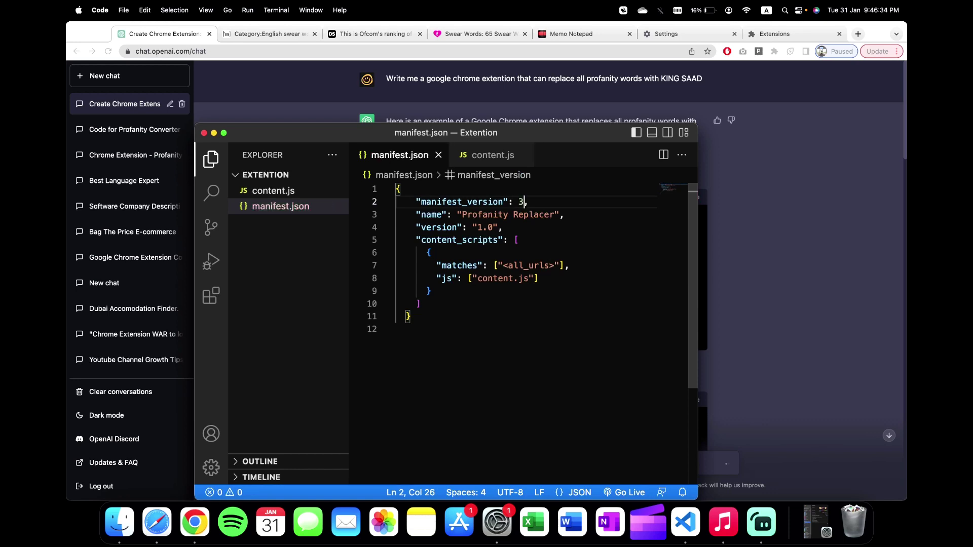
Step: Delete all the old code from content.js
click(277, 192)
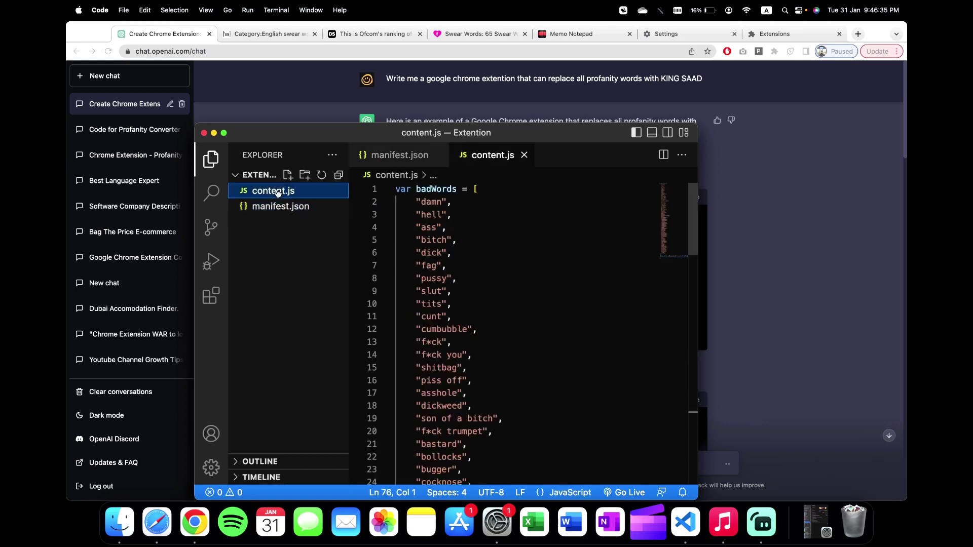
click(473, 247)
key(super+a)
key(BackSpace)
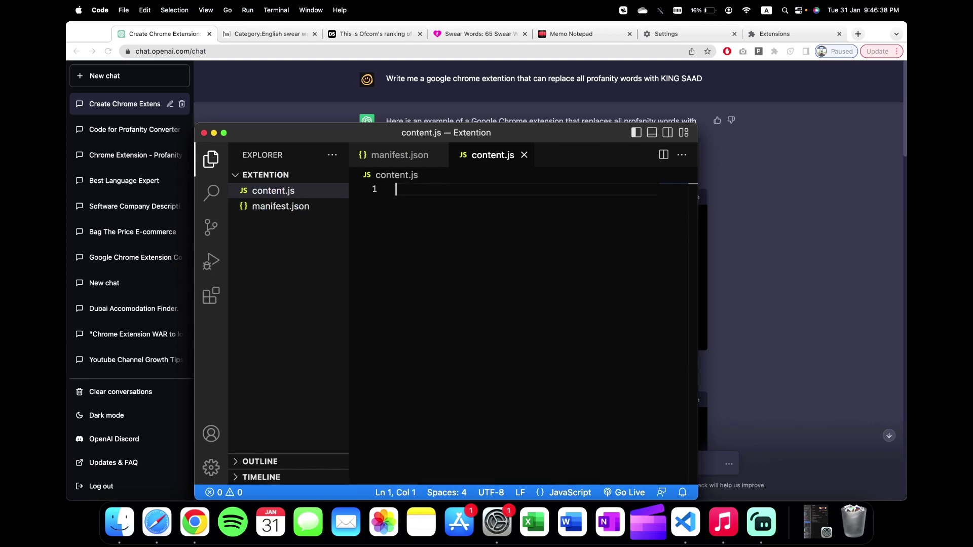
click(839, 275)
Step: Scroll through ChatGPT's replies to review the manifest.json code and the growing profanities array
scroll(650, 313, down, 10)
scroll(651, 313, down, 10)
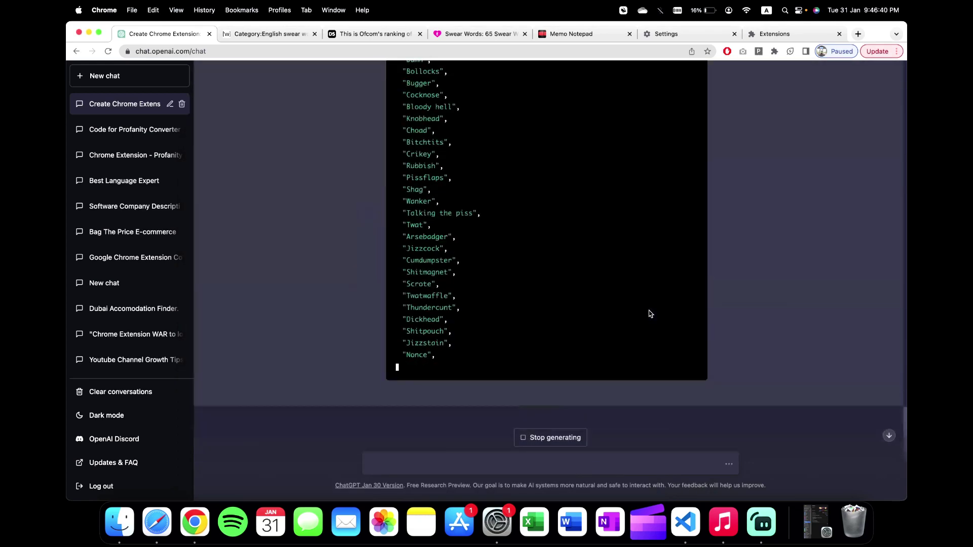
scroll(650, 313, up, 5)
scroll(651, 313, up, 5)
scroll(650, 314, up, 1)
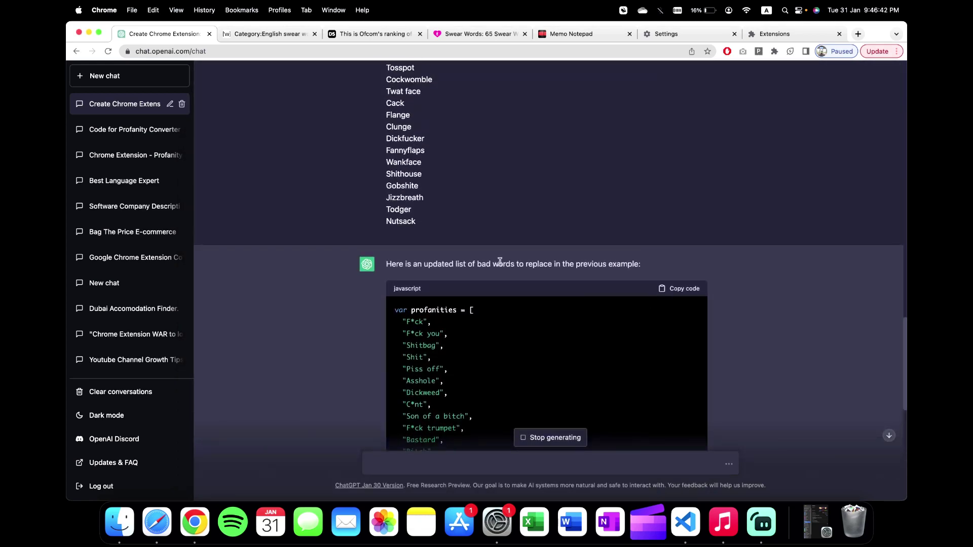
scroll(530, 262, down, 10)
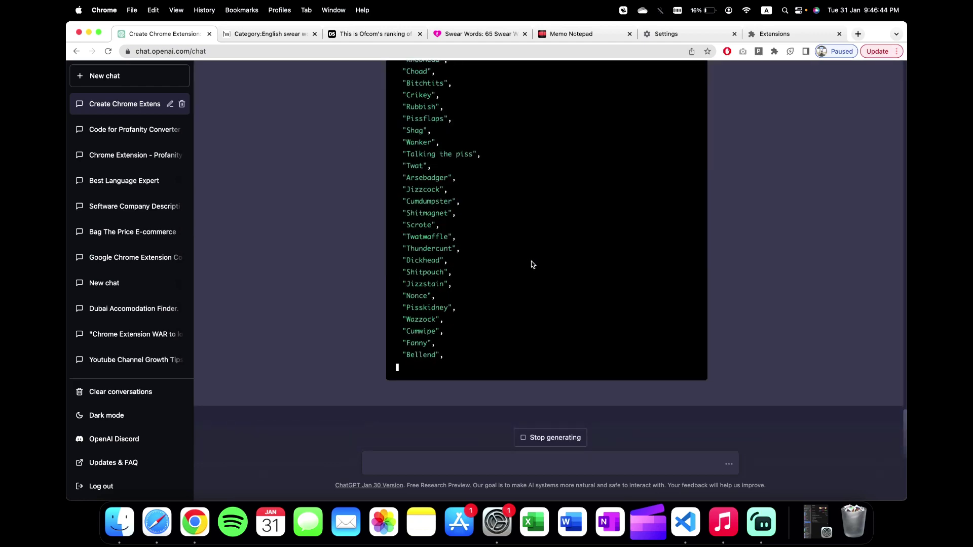
scroll(532, 263, up, 8)
scroll(533, 264, up, 5)
scroll(533, 264, up, 10)
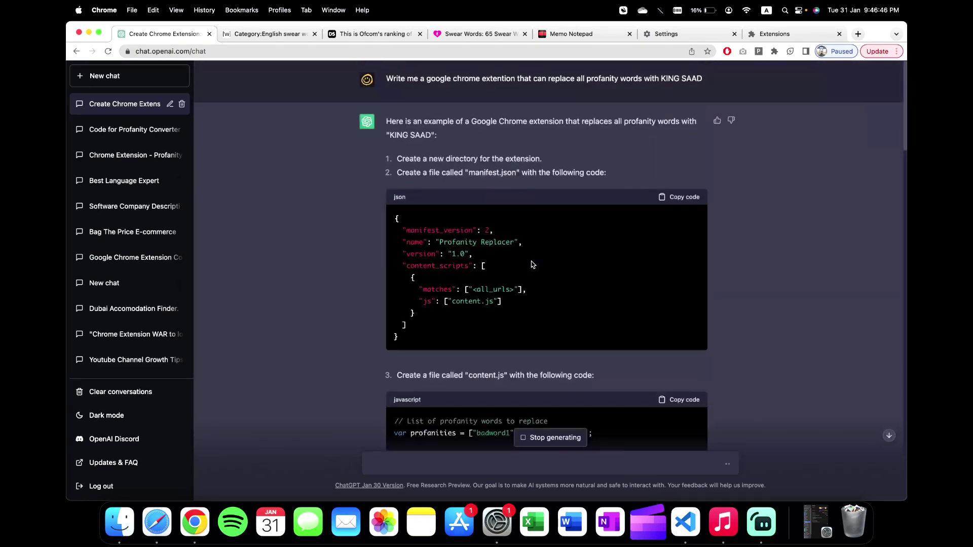
scroll(533, 264, down, 15)
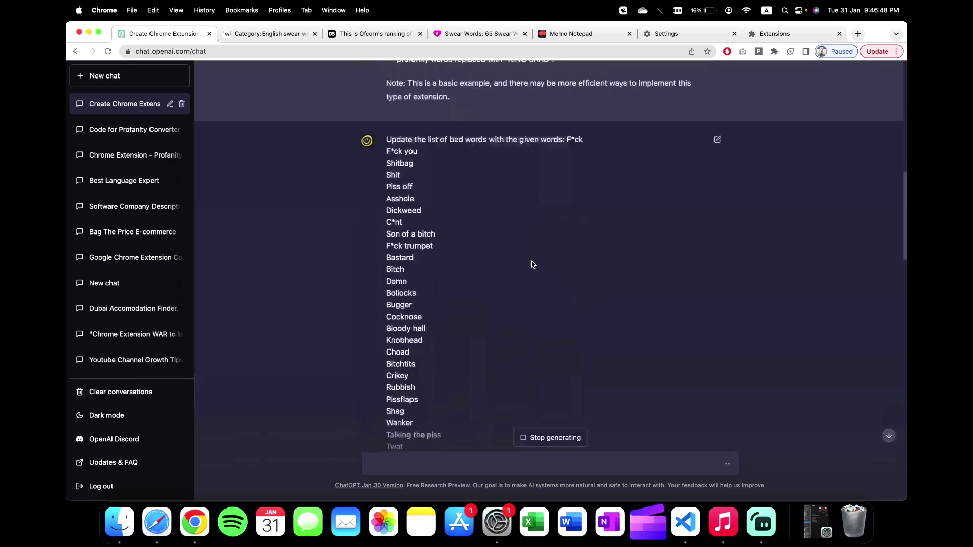
scroll(533, 264, down, 10)
scroll(532, 264, down, 5)
scroll(532, 264, up, 10)
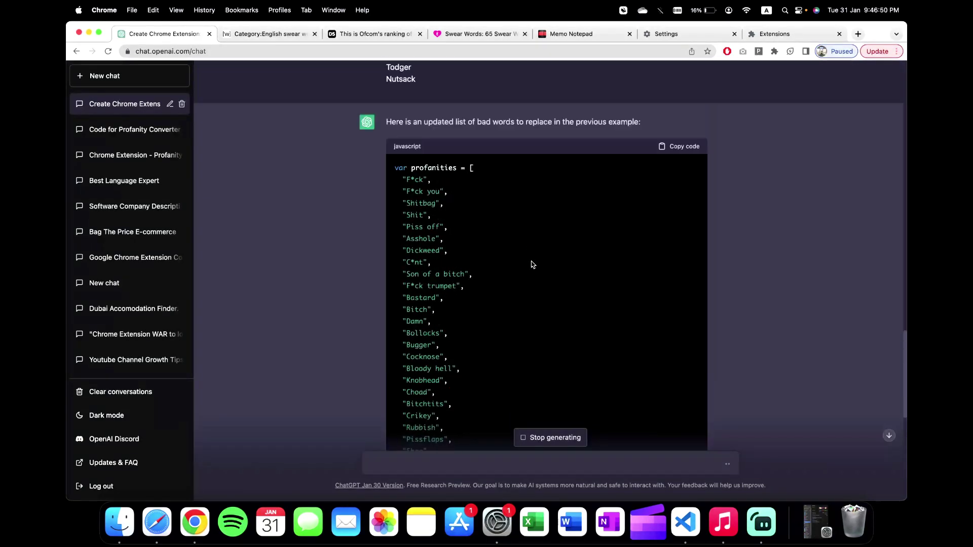
scroll(532, 264, down, 10)
scroll(532, 264, up, 3)
scroll(532, 264, down, 5)
scroll(532, 264, down, 2)
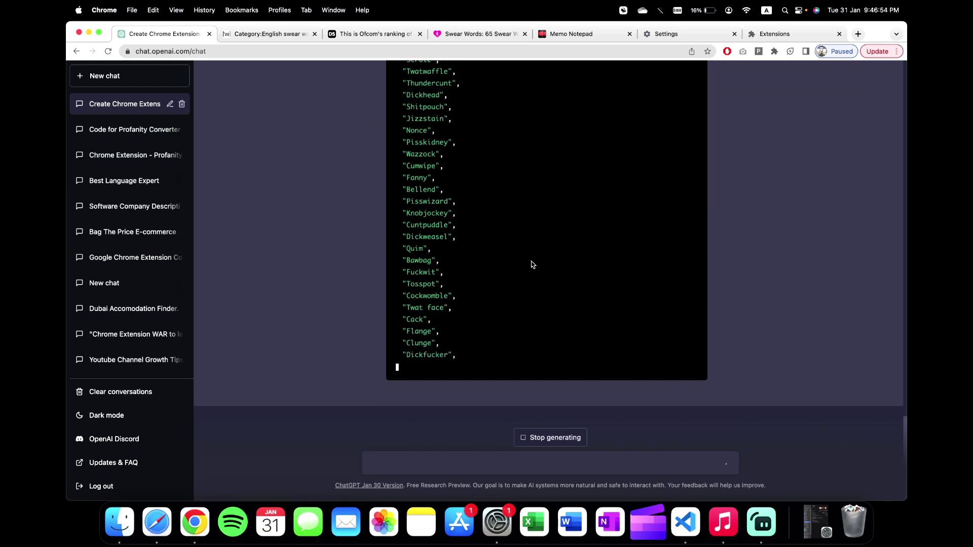
scroll(532, 264, up, 3)
scroll(532, 264, up, 10)
scroll(532, 264, up, 5)
scroll(532, 264, up, 3)
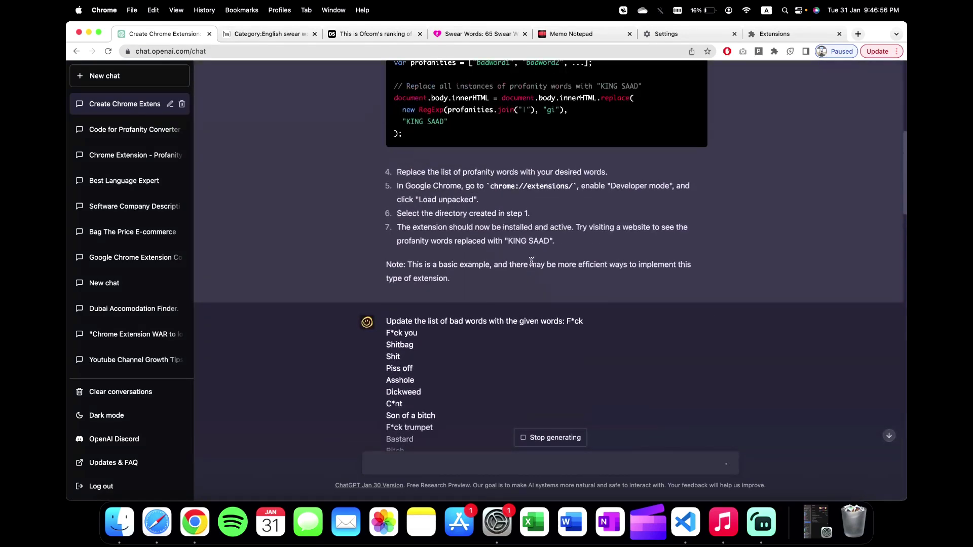
Step: Remove the old Profanity Filter extension from Chrome's extensions page
click(765, 36)
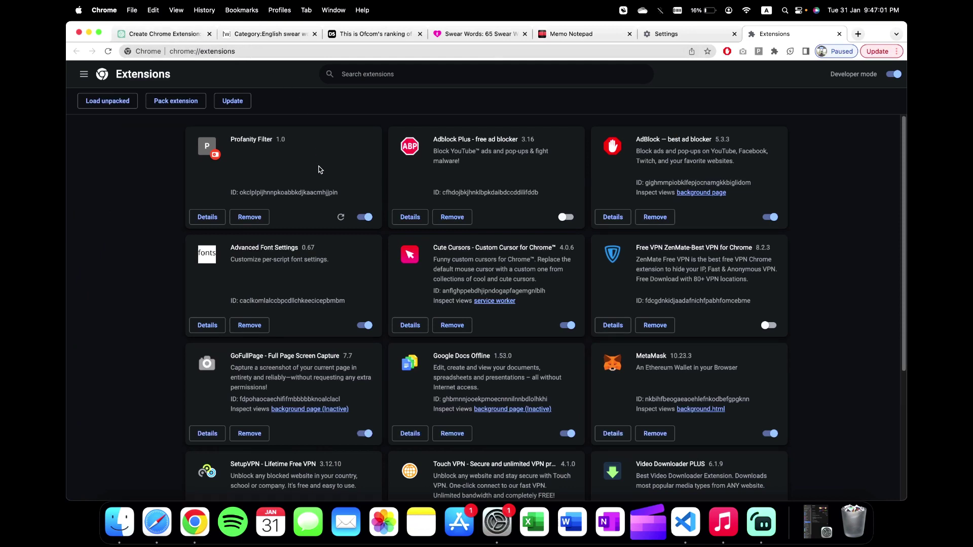
click(249, 217)
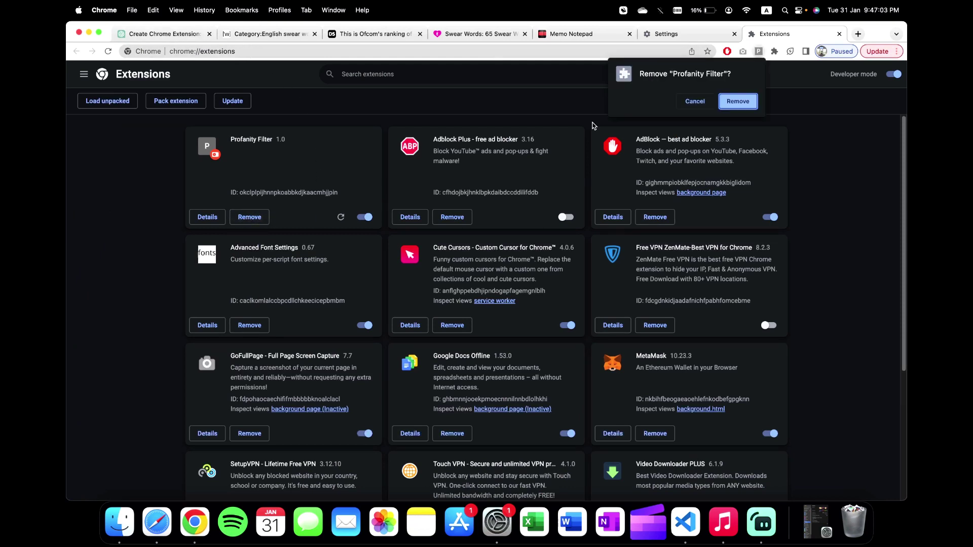
click(748, 104)
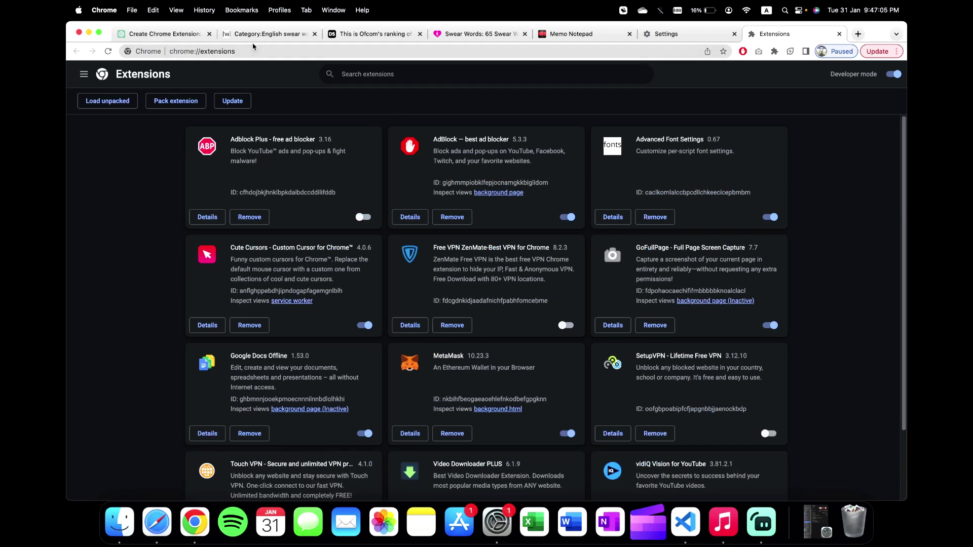
Step: Scroll back to the original content.js code block in ChatGPT and copy it
click(157, 34)
scroll(422, 385, down, 10)
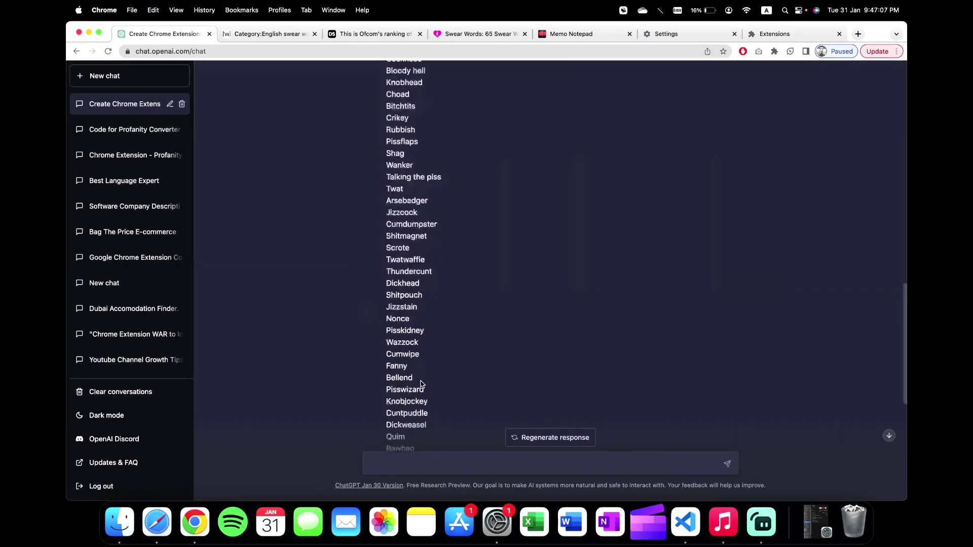
scroll(421, 384, down, 3)
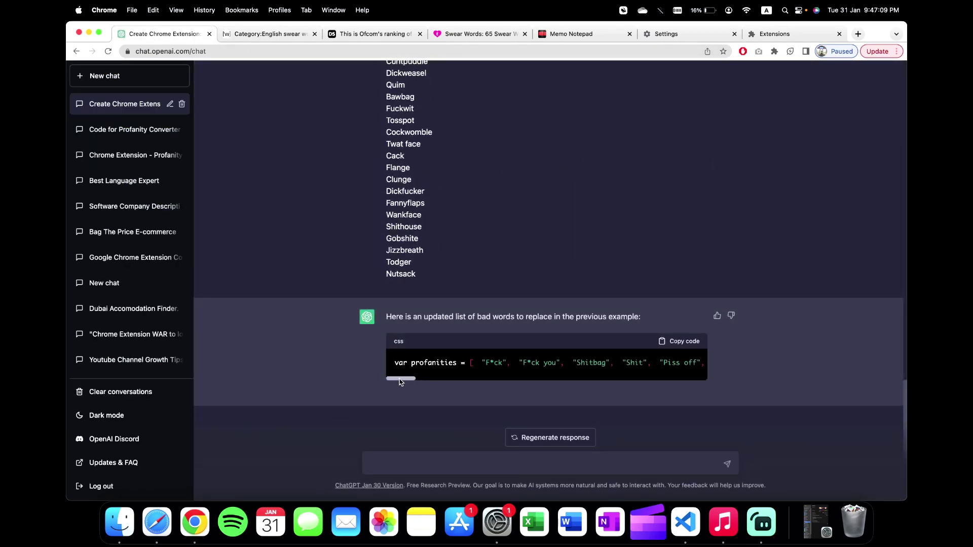
mouse_move(400, 382)
mouse_down()
mouse_move(672, 376)
mouse_move(400, 378)
mouse_up()
scroll(515, 287, up, 10)
scroll(518, 280, up, 15)
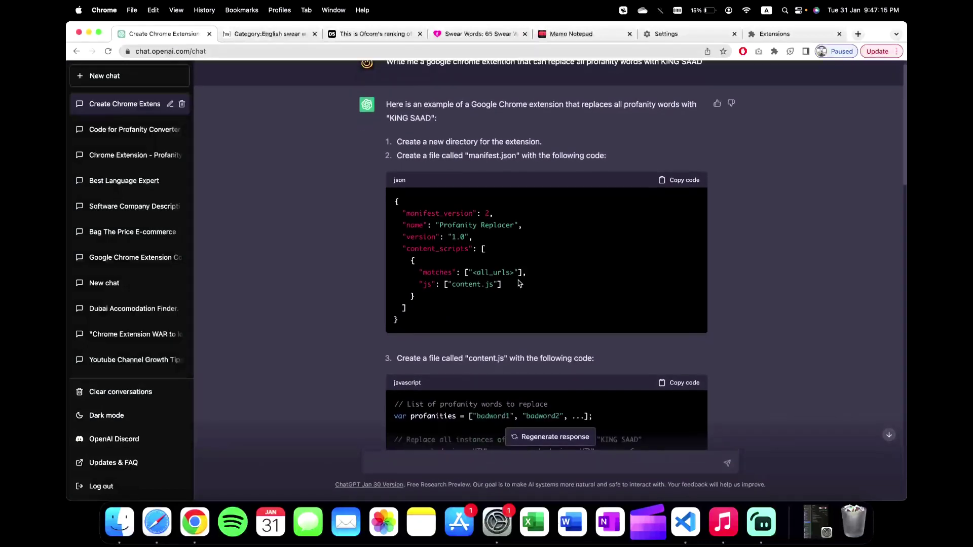
scroll(518, 283, down, 5)
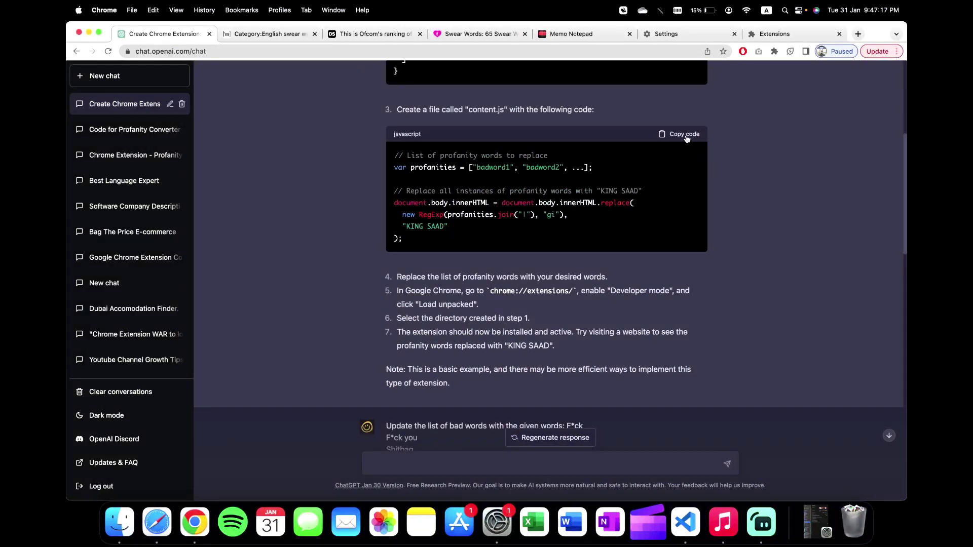
Step: Paste the replacement script into content.js and delete its placeholder profanities line
click(685, 522)
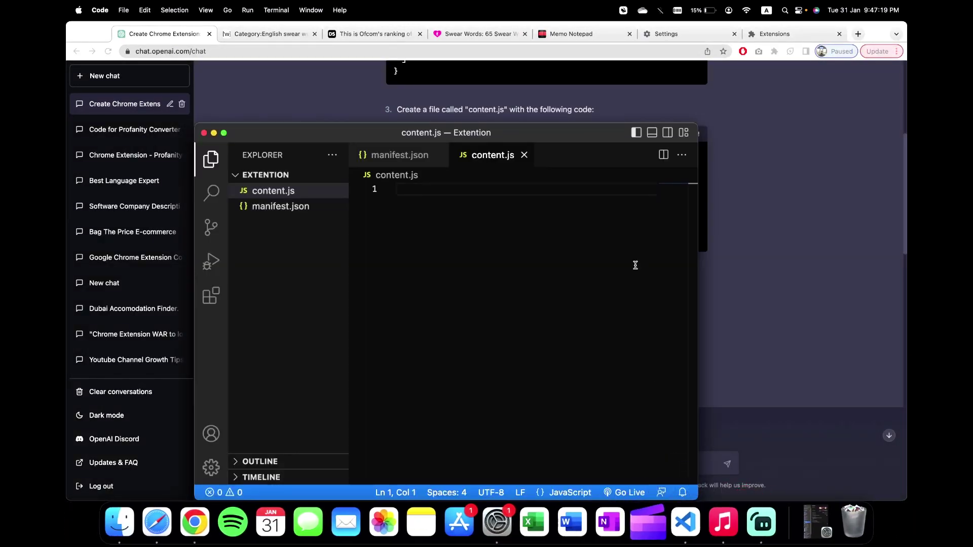
key(super+v)
drag(642, 202, 393, 209)
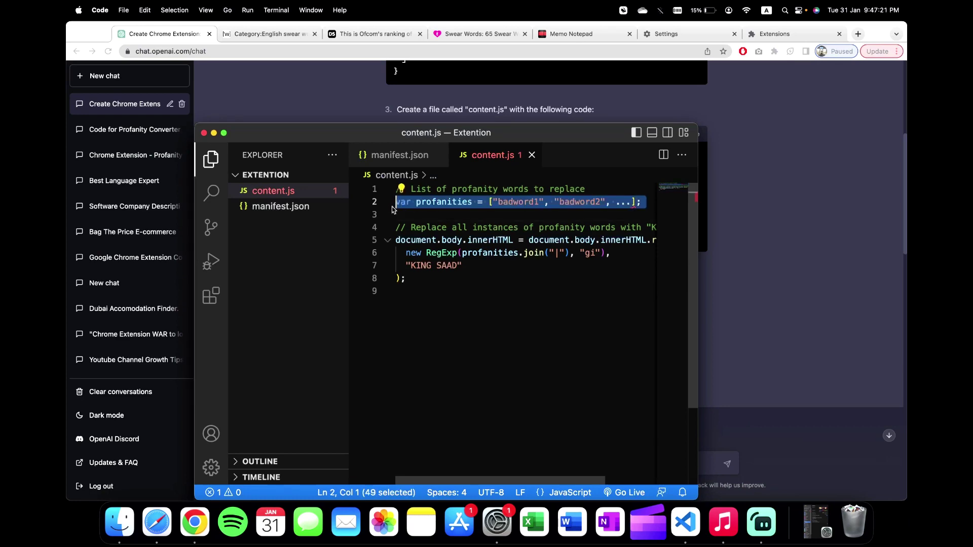
key(BackSpace)
Step: Copy ChatGPT's expanded profanities array and paste it onto line 2 of content.js
click(720, 243)
scroll(622, 298, down, 10)
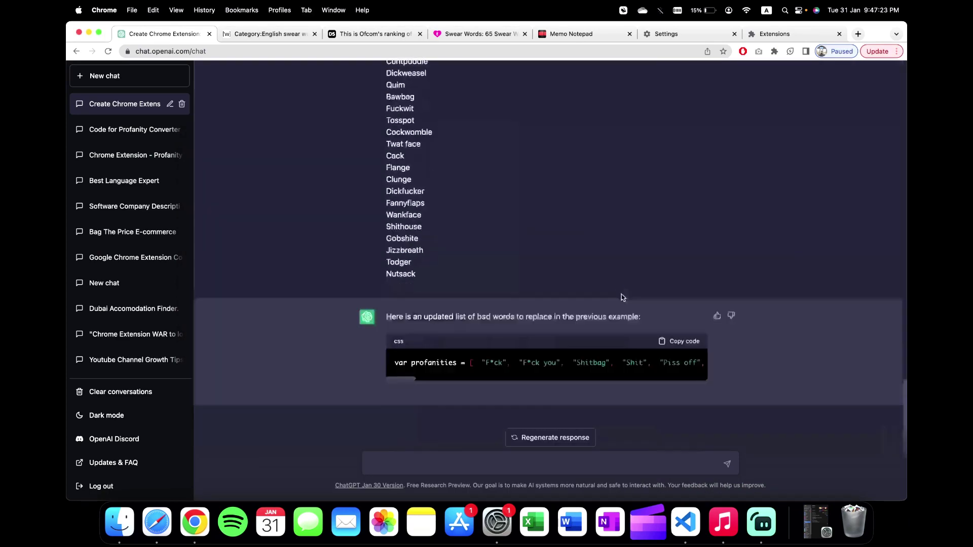
click(681, 341)
click(692, 515)
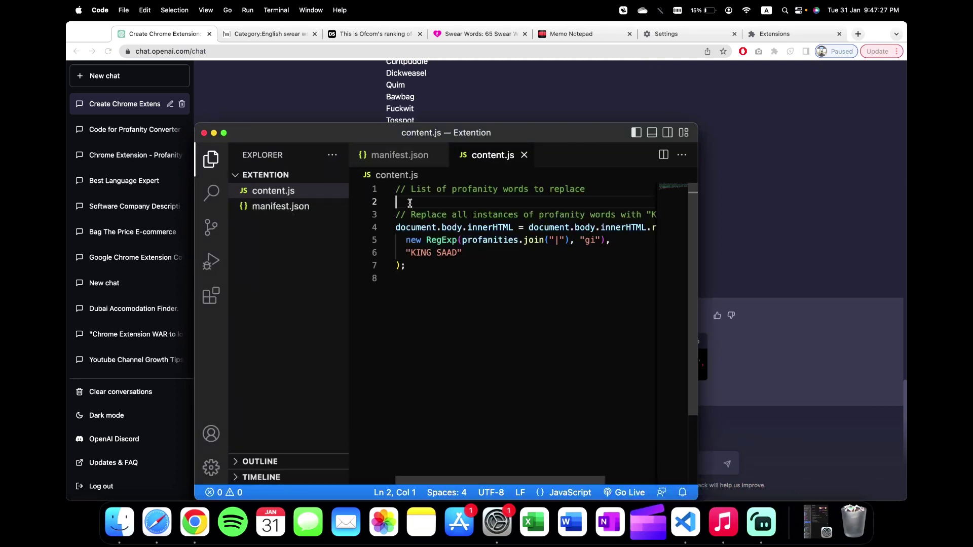
key(super+v)
scroll(443, 215, right, 5)
scroll(445, 217, left, 5)
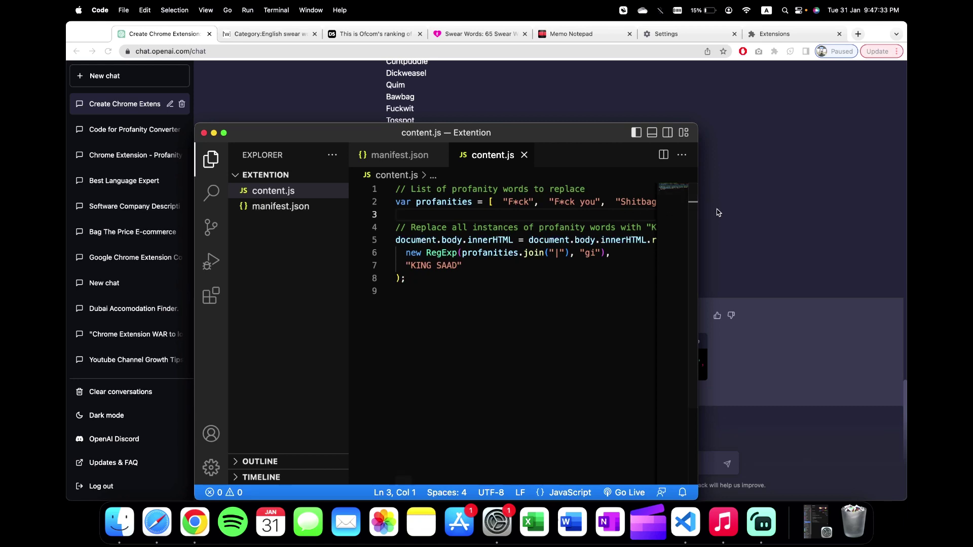
click(708, 242)
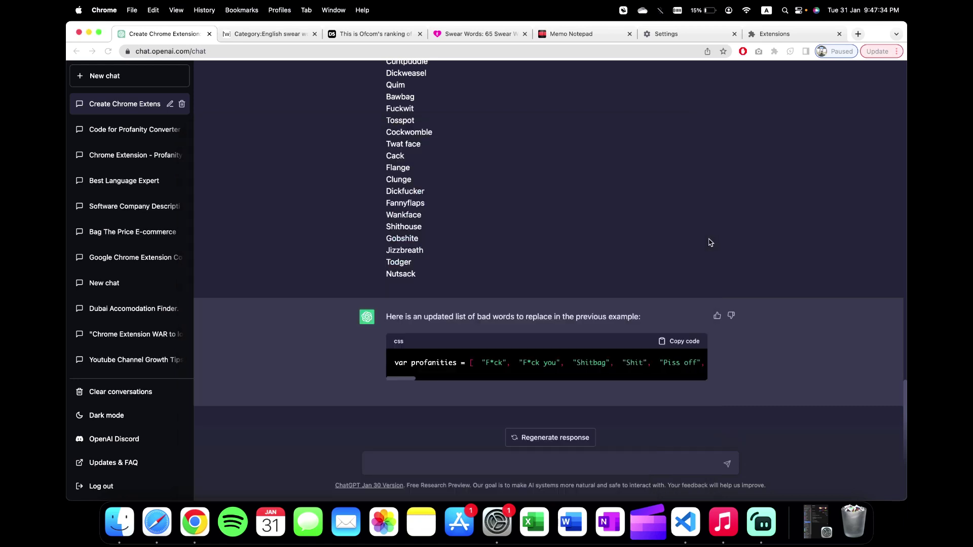
Step: Load the Extention folder as the unpacked Profanity Replacer extension and reload it
click(770, 35)
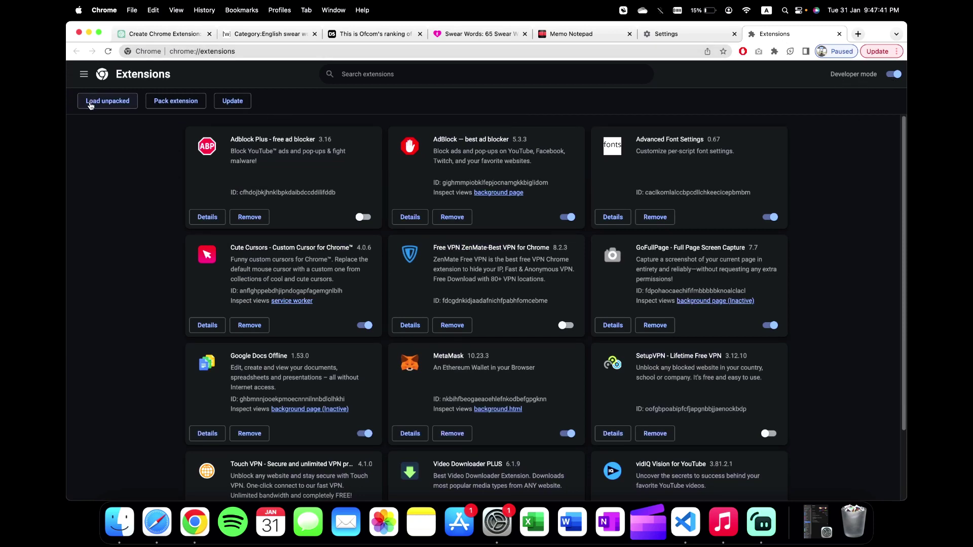
click(96, 101)
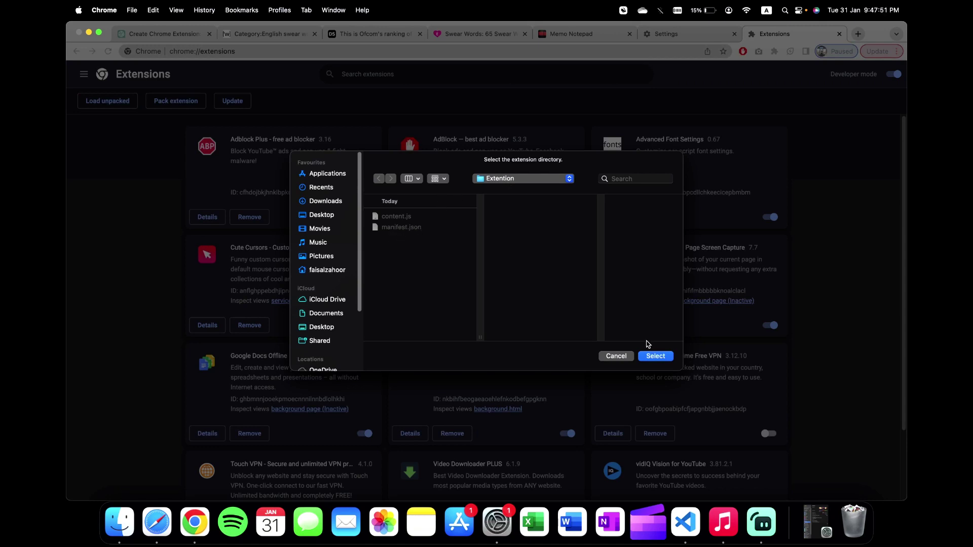
click(651, 356)
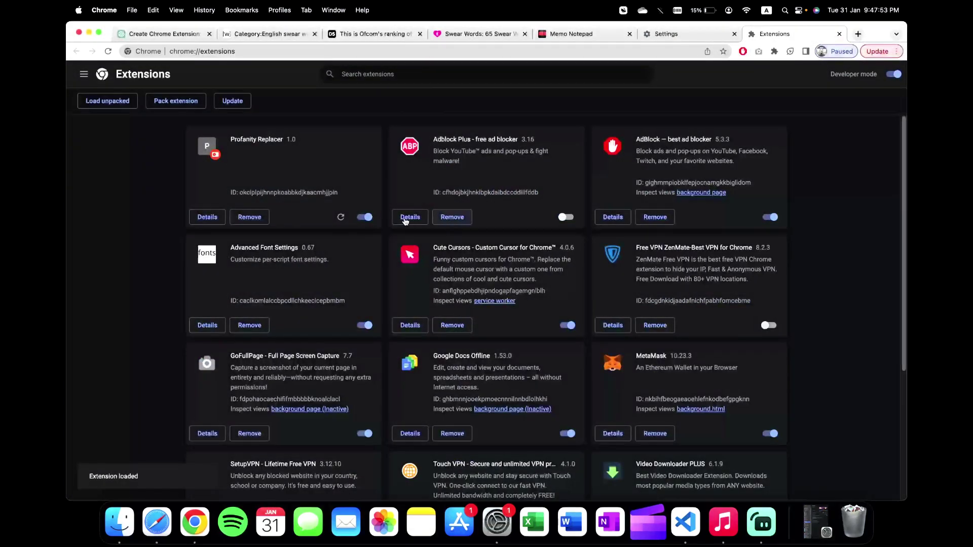
click(340, 217)
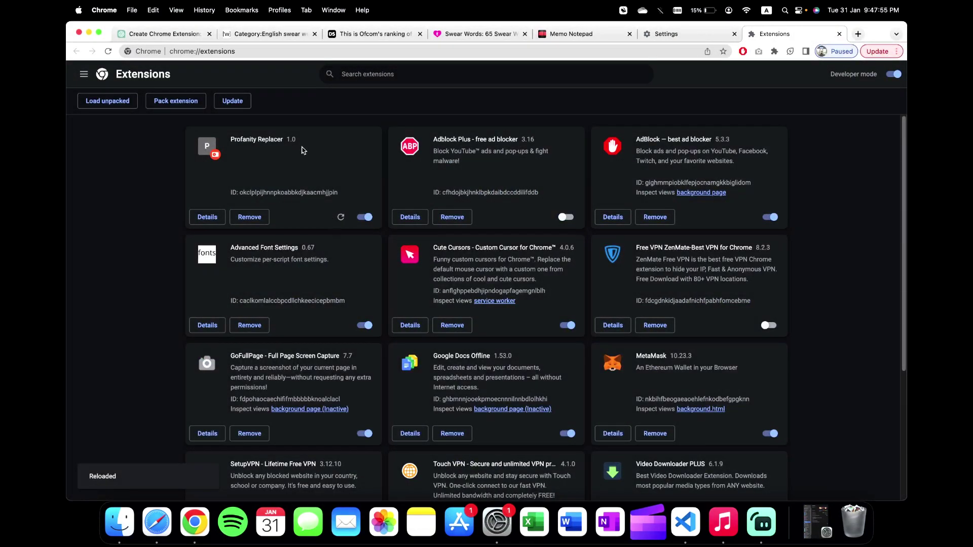
Step: Reload the loveenglish.org swear-words page to test the extension
click(477, 34)
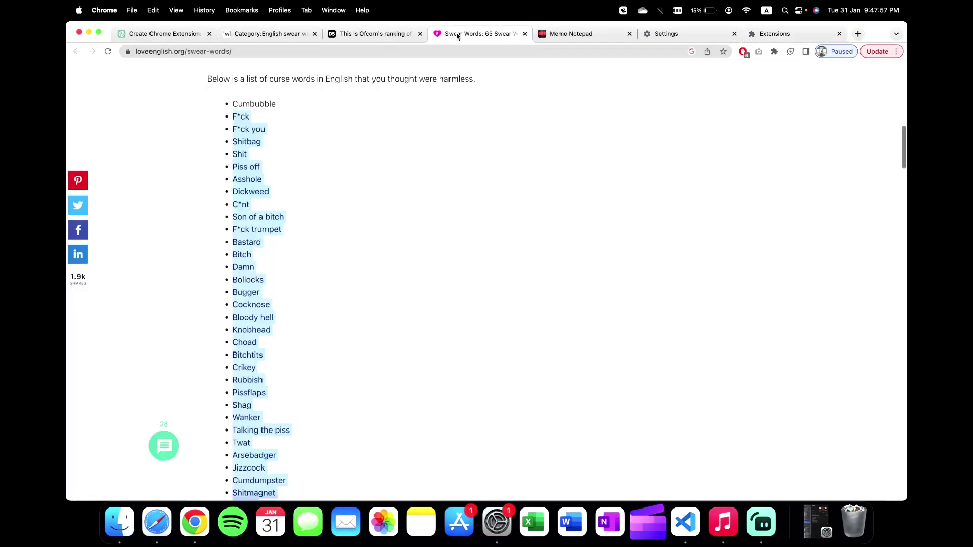
click(230, 51)
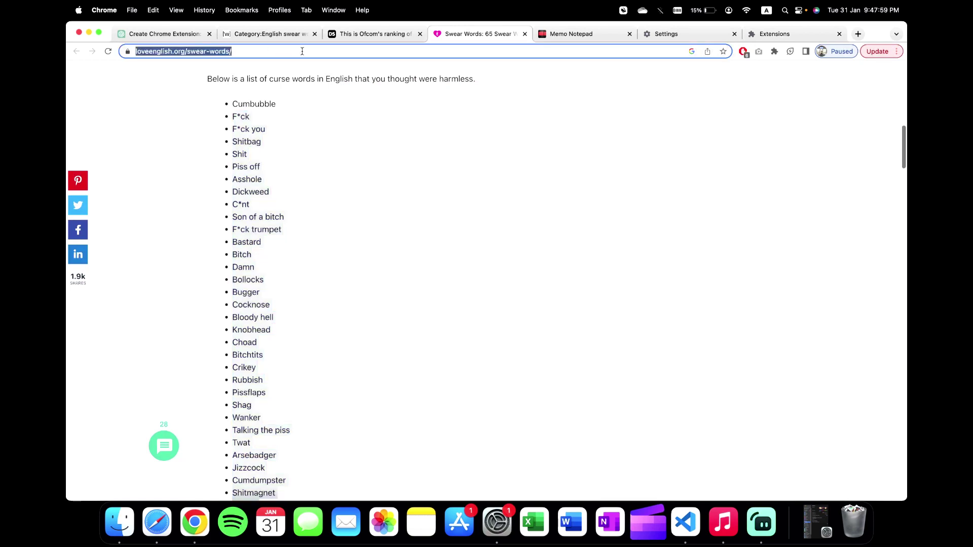
key(Return)
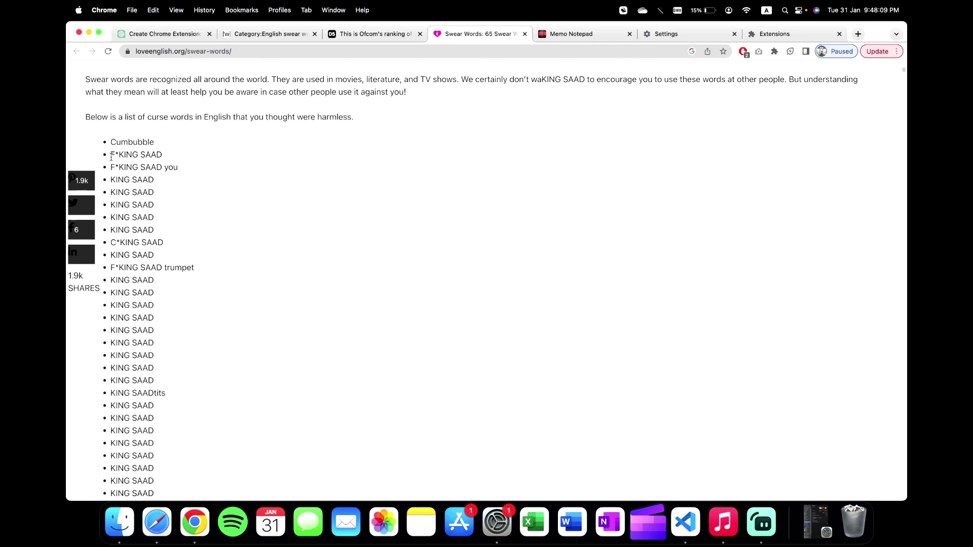
Step: Scroll the page checking the 'KING SAAD' substitutions, selecting merged words like 'SAADtits'
scroll(200, 173, down, 3)
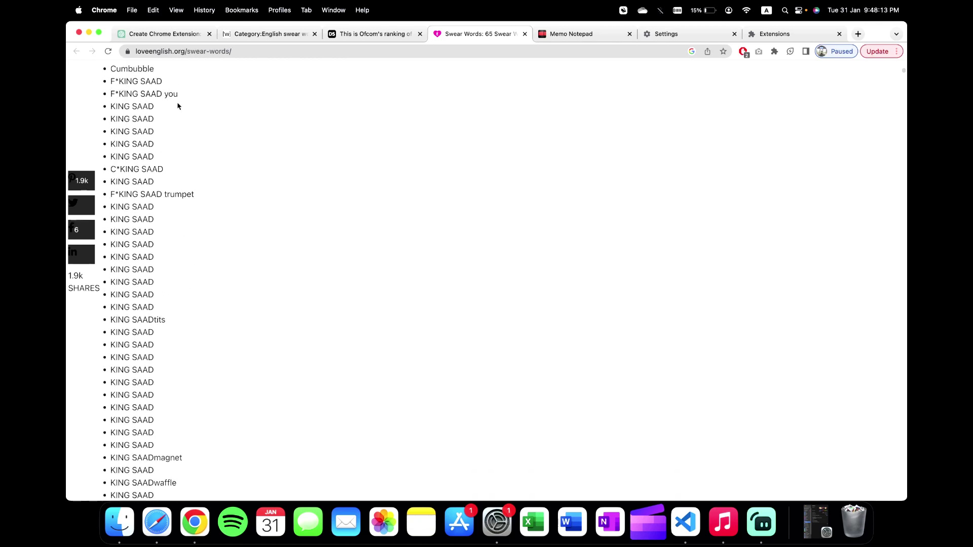
scroll(172, 173, down, 2)
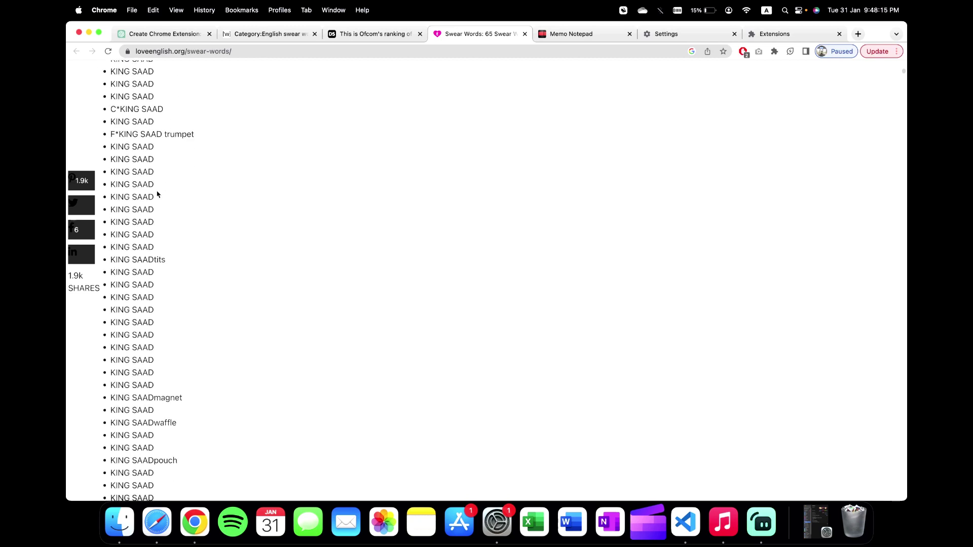
drag(171, 132, 215, 135)
scroll(173, 295, down, 2)
double_click(161, 219)
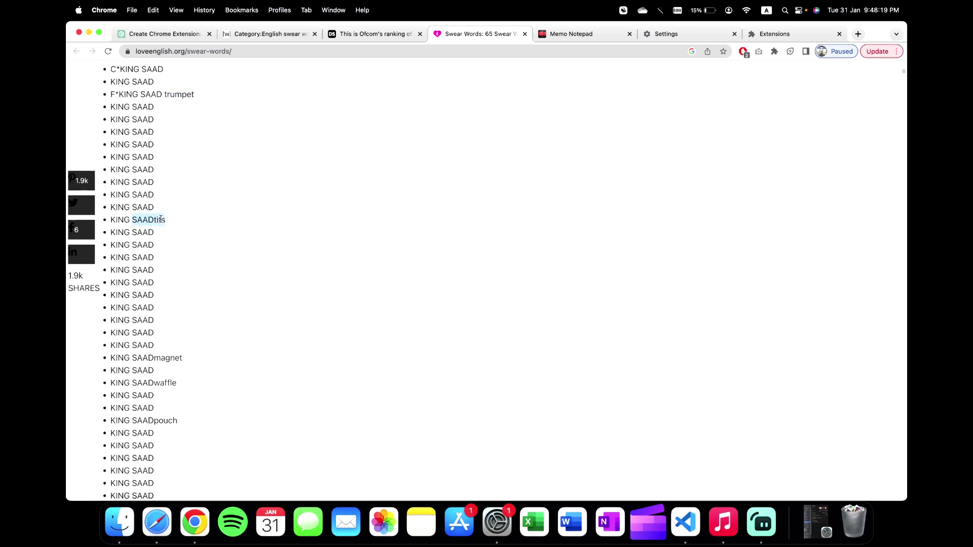
scroll(213, 224, down, 1)
scroll(214, 225, down, 3)
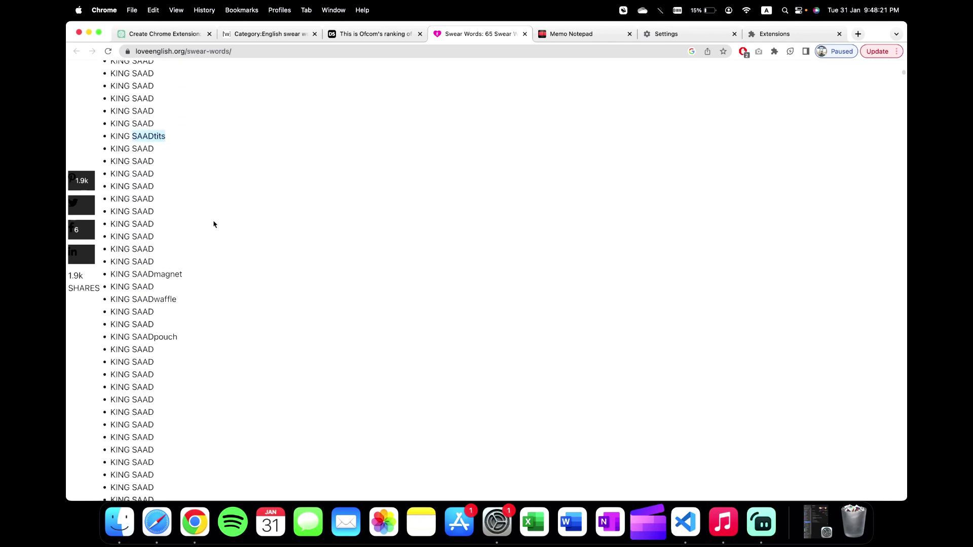
scroll(213, 224, down, 5)
scroll(214, 225, down, 10)
scroll(213, 225, down, 1)
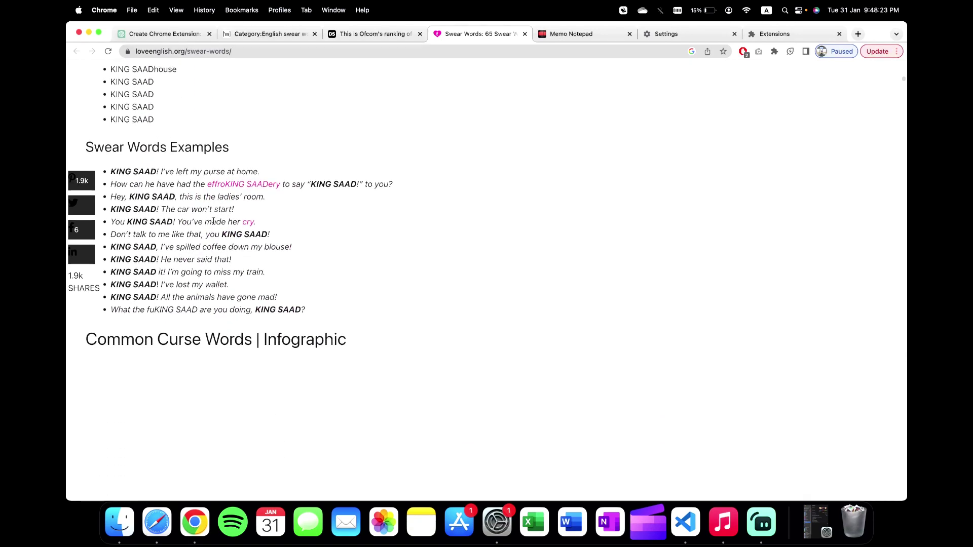
scroll(213, 224, down, 2)
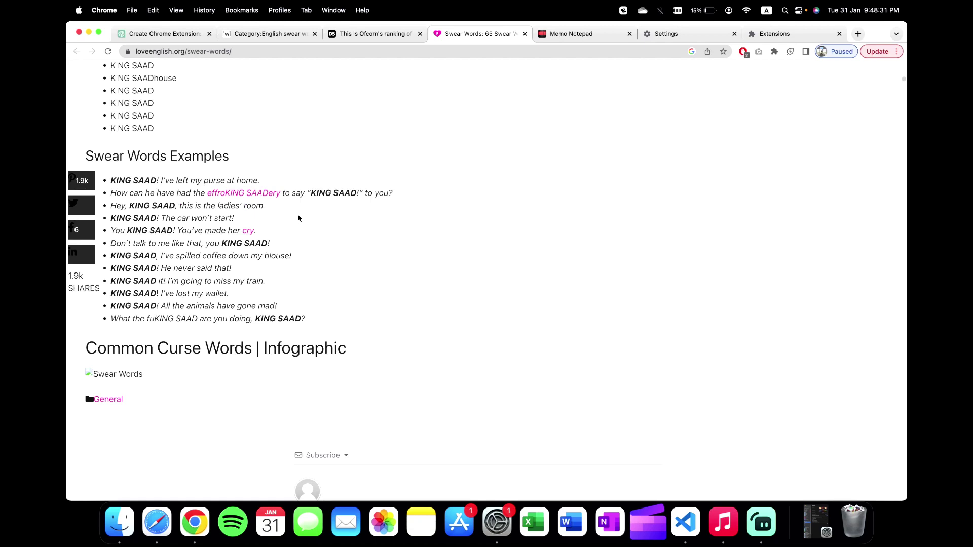
scroll(299, 219, down, 3)
scroll(298, 215, down, 2)
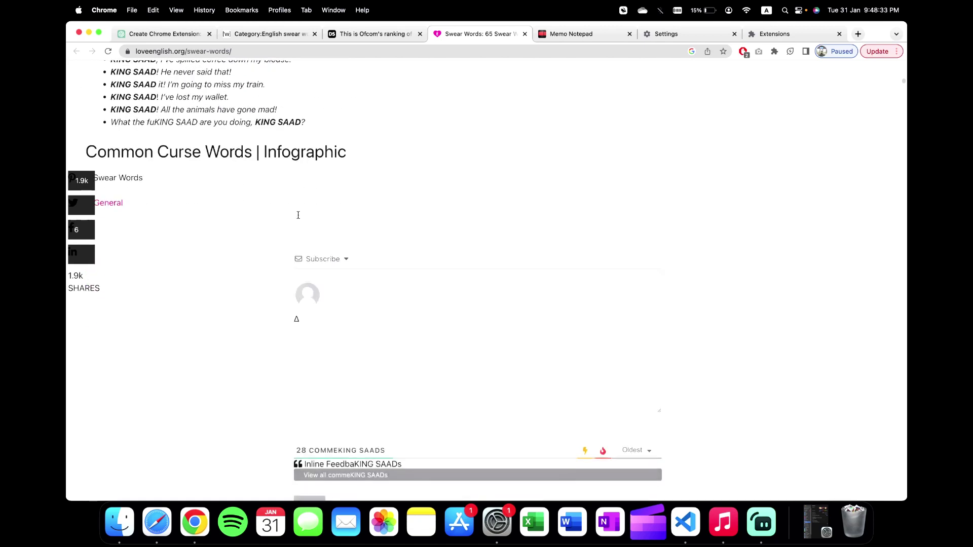
scroll(299, 218, up, 1)
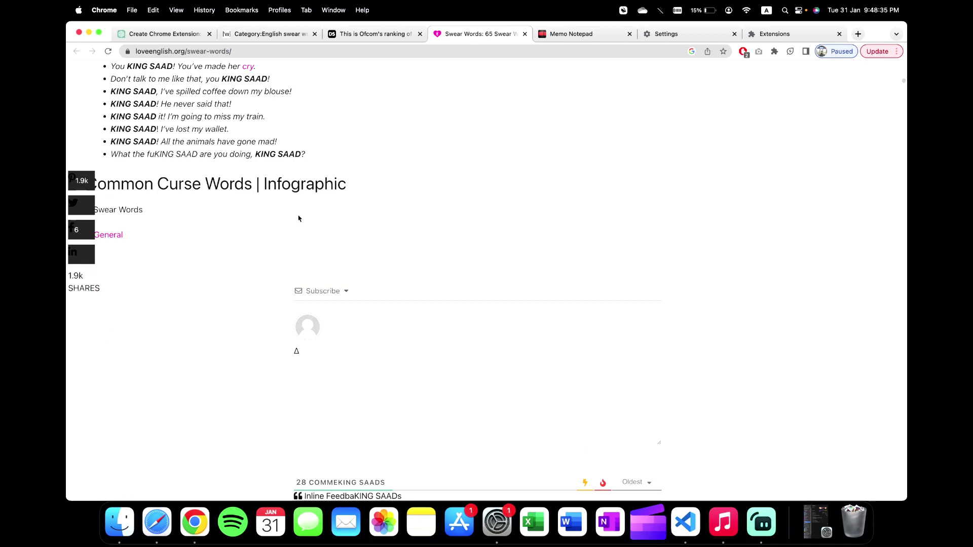
scroll(299, 219, up, 2)
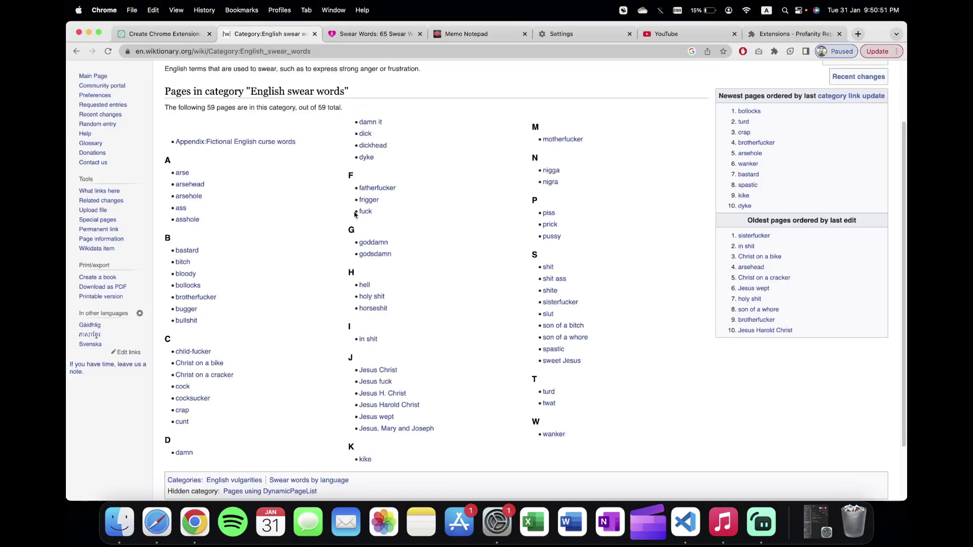
Step: Switch the Profanity Replacer extension On in Chrome's Extensions page
scroll(355, 215, up, 3)
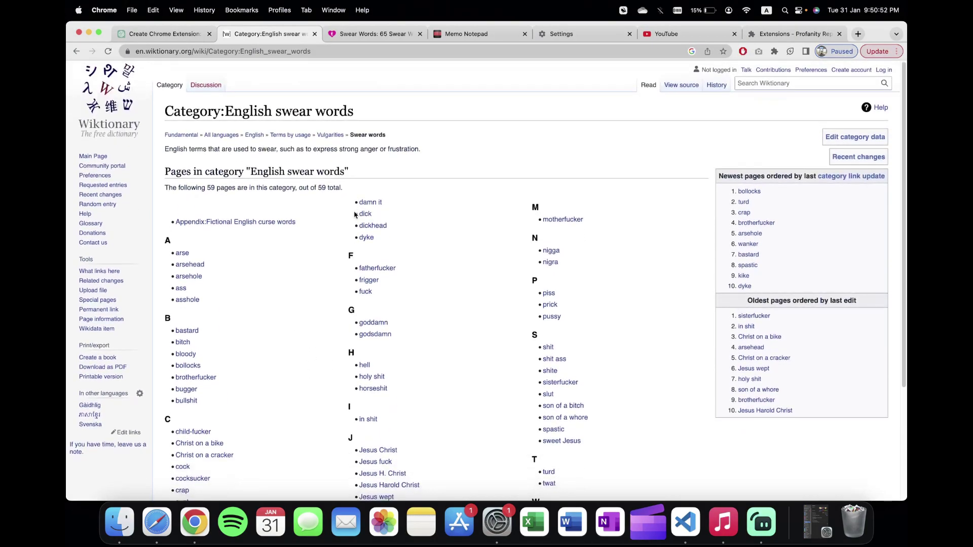
scroll(354, 215, down, 5)
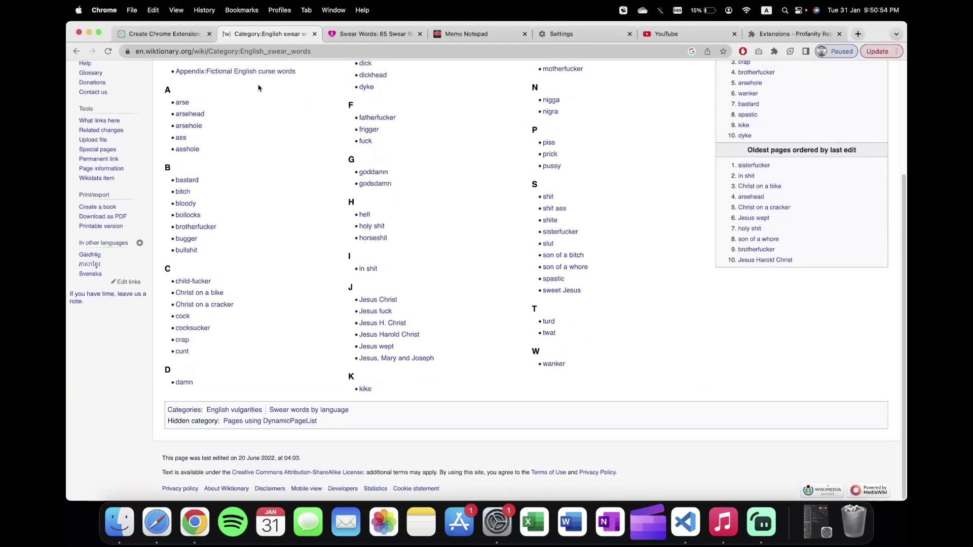
scroll(318, 181, up, 4)
scroll(318, 180, down, 1)
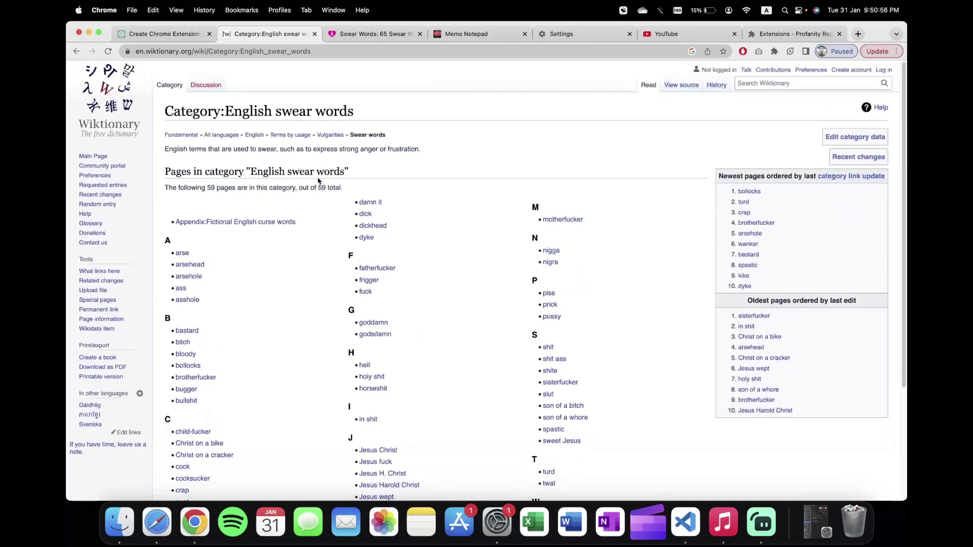
scroll(319, 181, down, 4)
scroll(318, 181, up, 5)
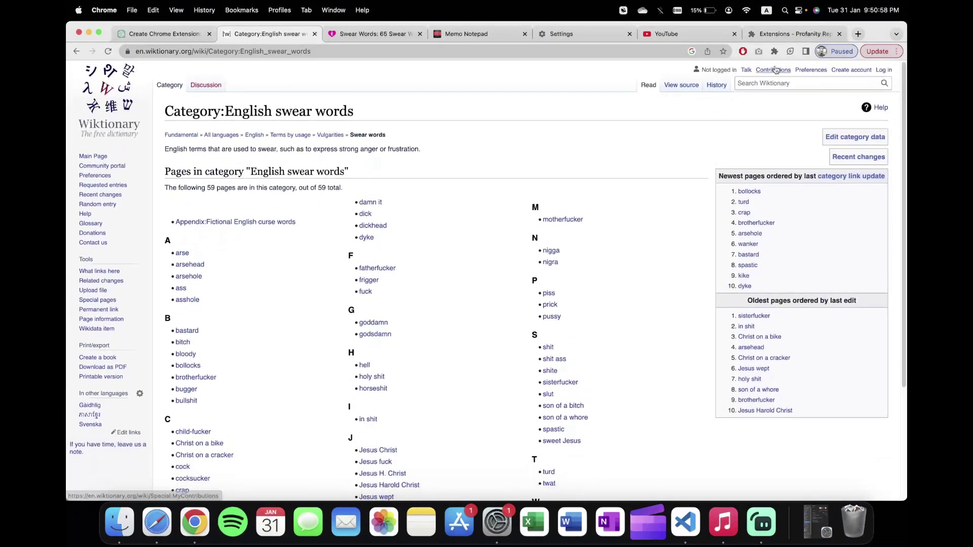
click(786, 35)
click(636, 158)
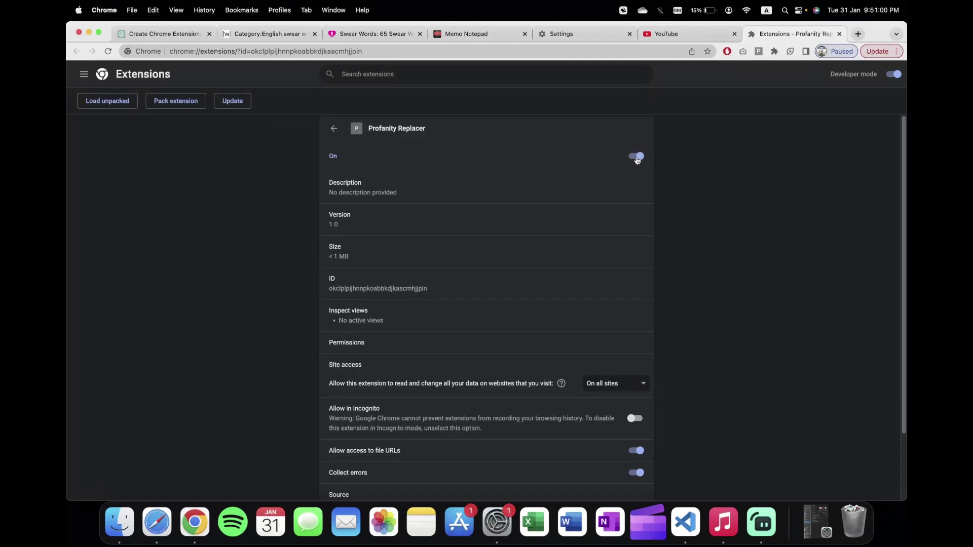
Step: Reload the Wiktionary swear words category and scroll through entries now replaced with 'KING SAAD'
click(262, 36)
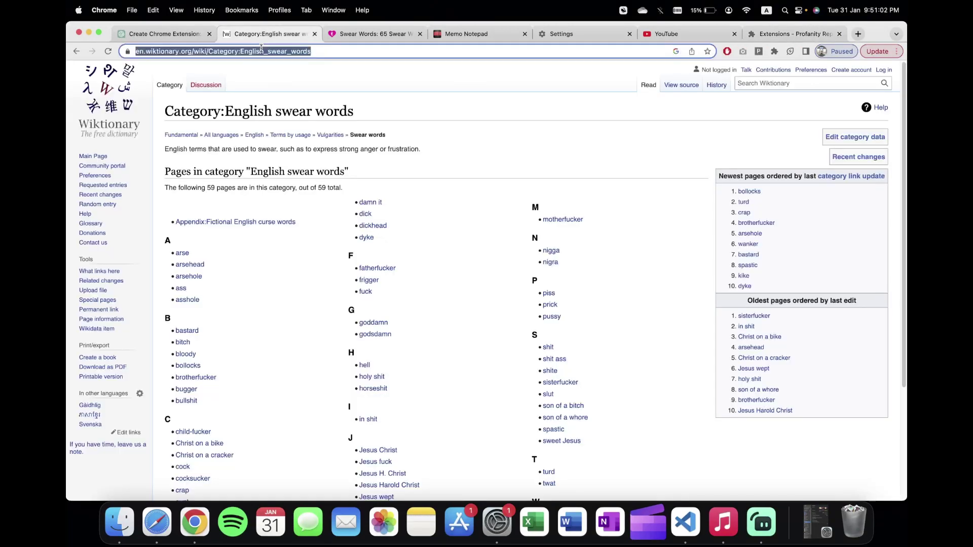
key(Return)
scroll(395, 174, down, 2)
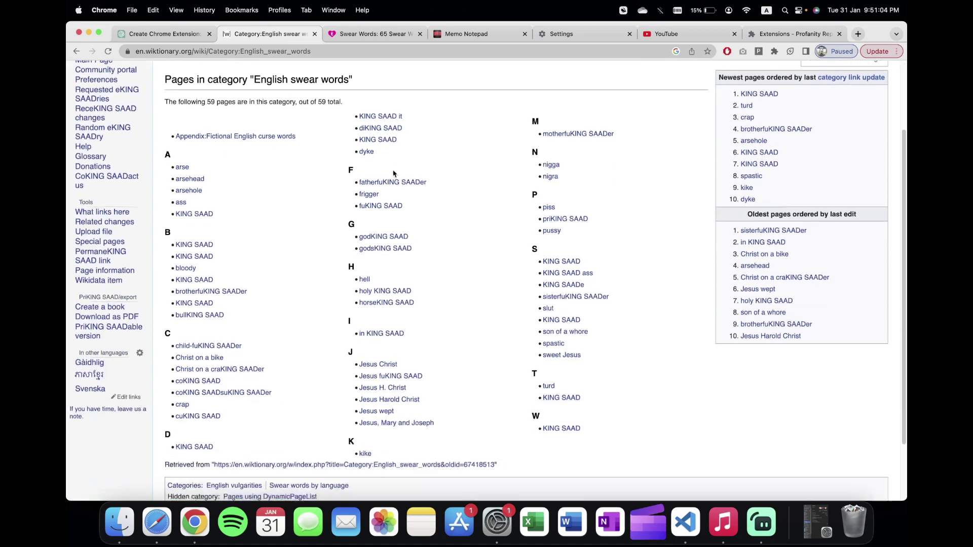
scroll(394, 174, down, 1)
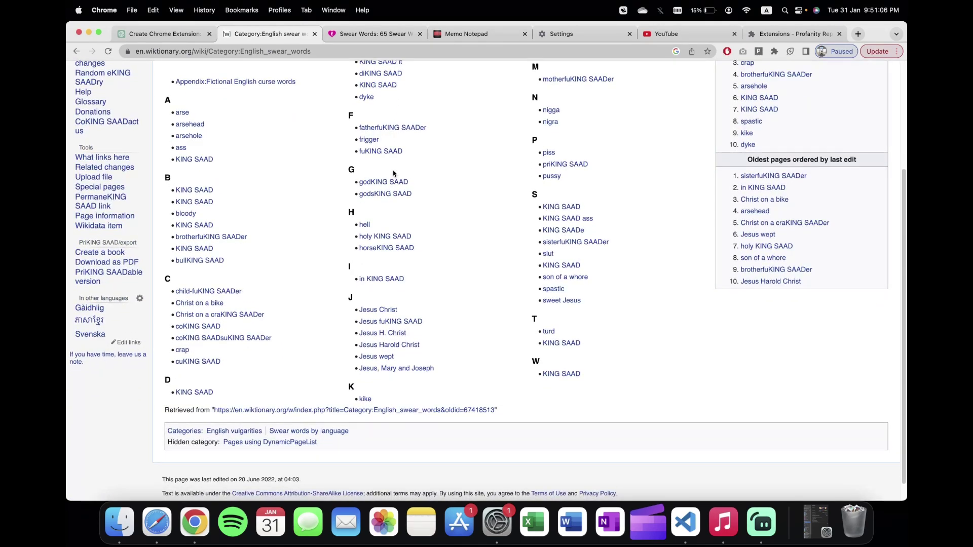
scroll(324, 260, down, 1)
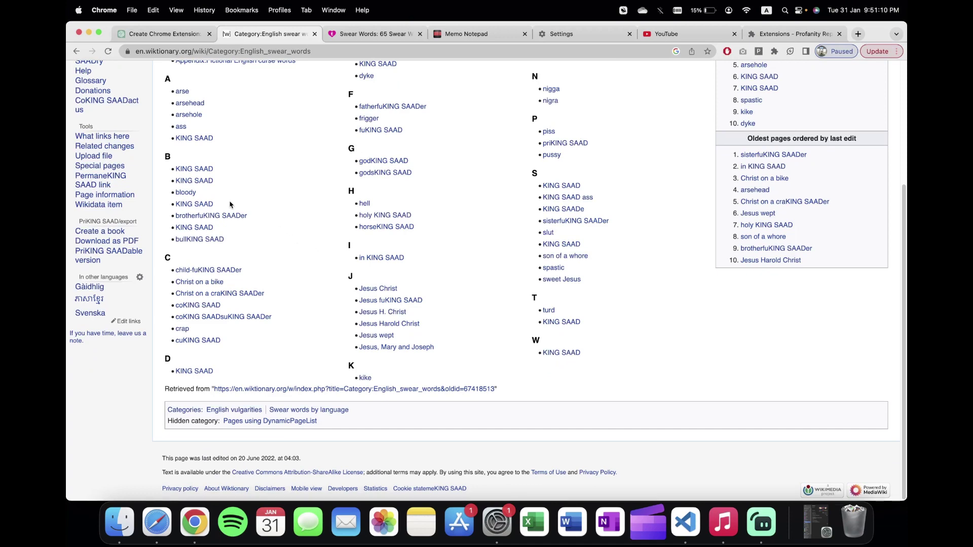
scroll(258, 136, up, 2)
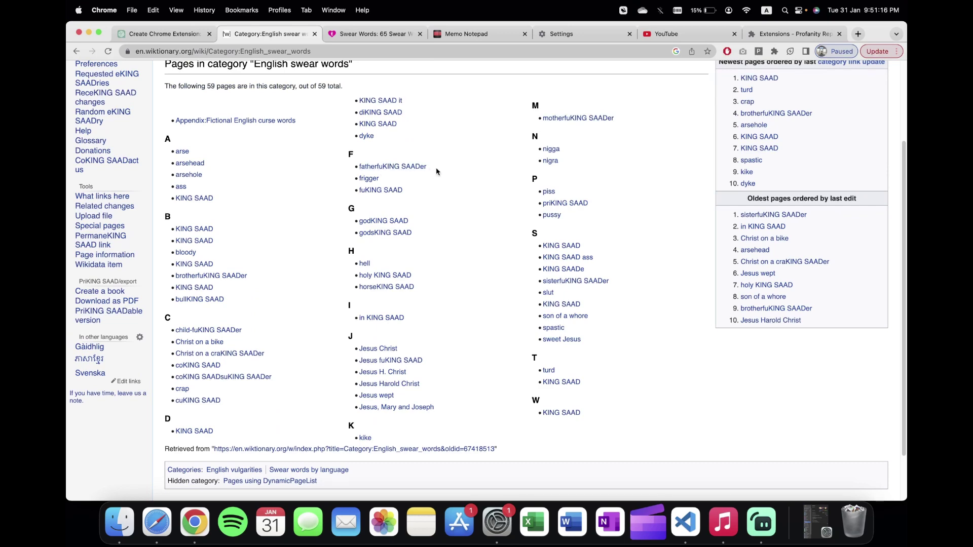
scroll(436, 172, down, 3)
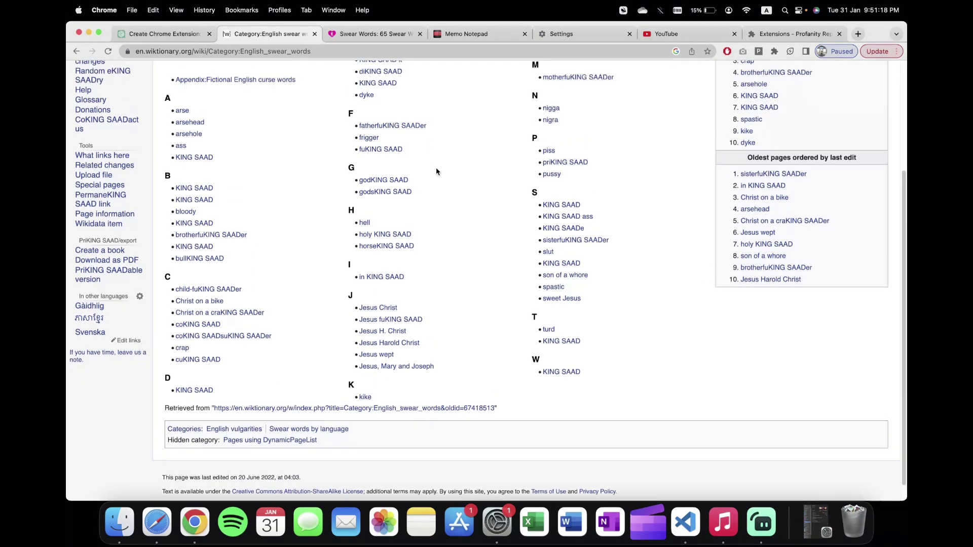
scroll(436, 172, up, 5)
Step: Scroll the 'Create Chrome Extension' chat up to the first prompt and manifest.json code
click(178, 37)
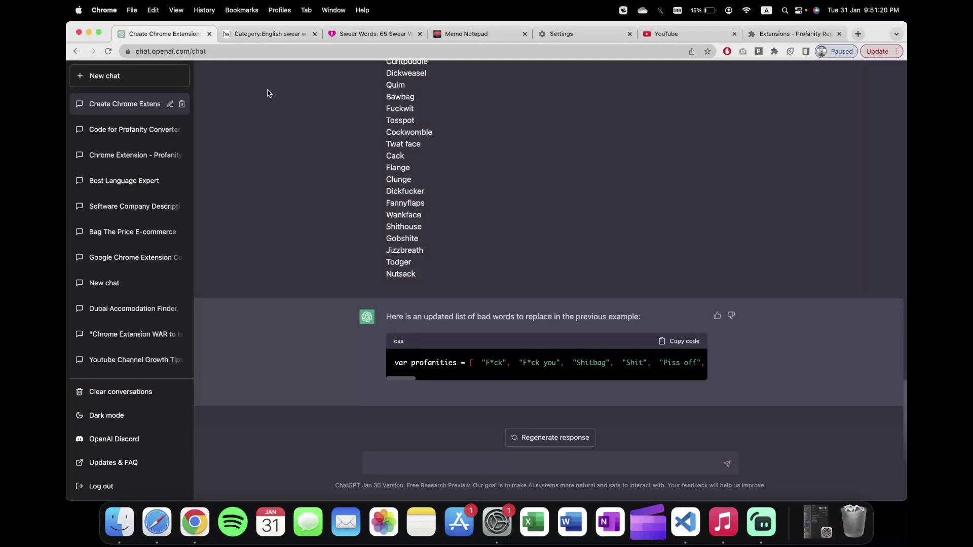
scroll(313, 168, up, 10)
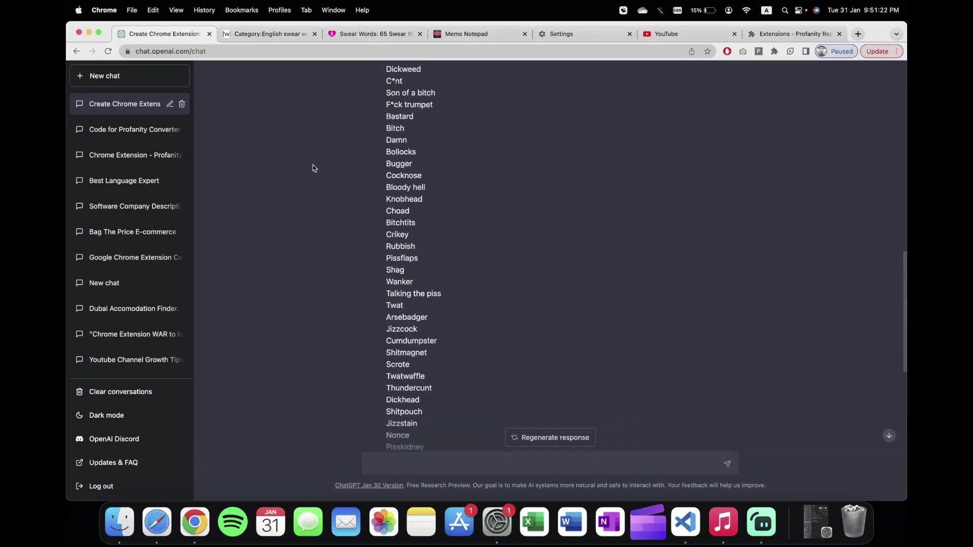
scroll(313, 168, up, 10)
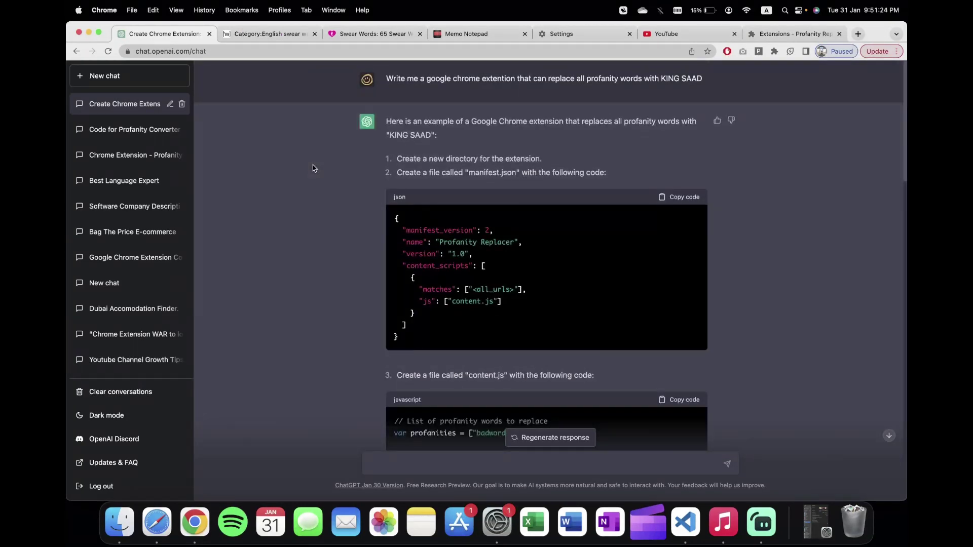